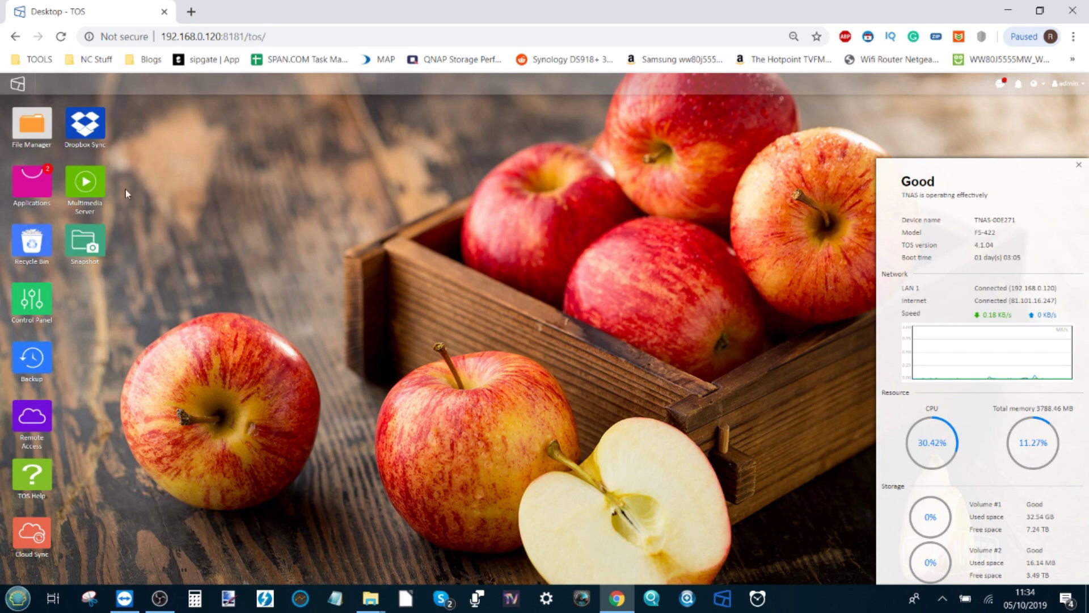
Scroll through the All apps list in the TOS Applications catalogue, then close it.
left_click(40, 202)
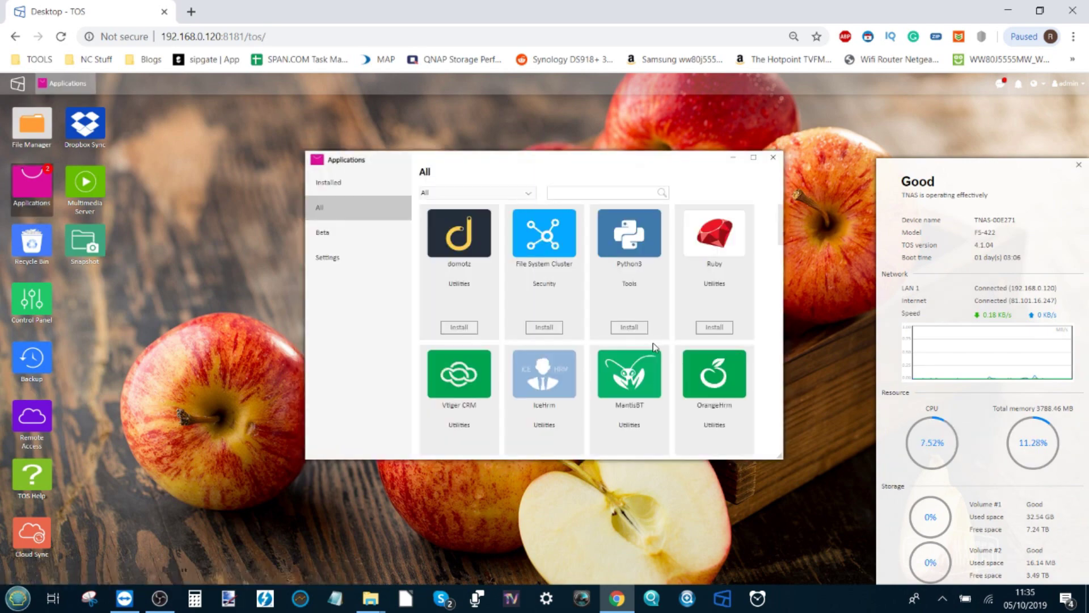
scroll(653, 343, "down", 3)
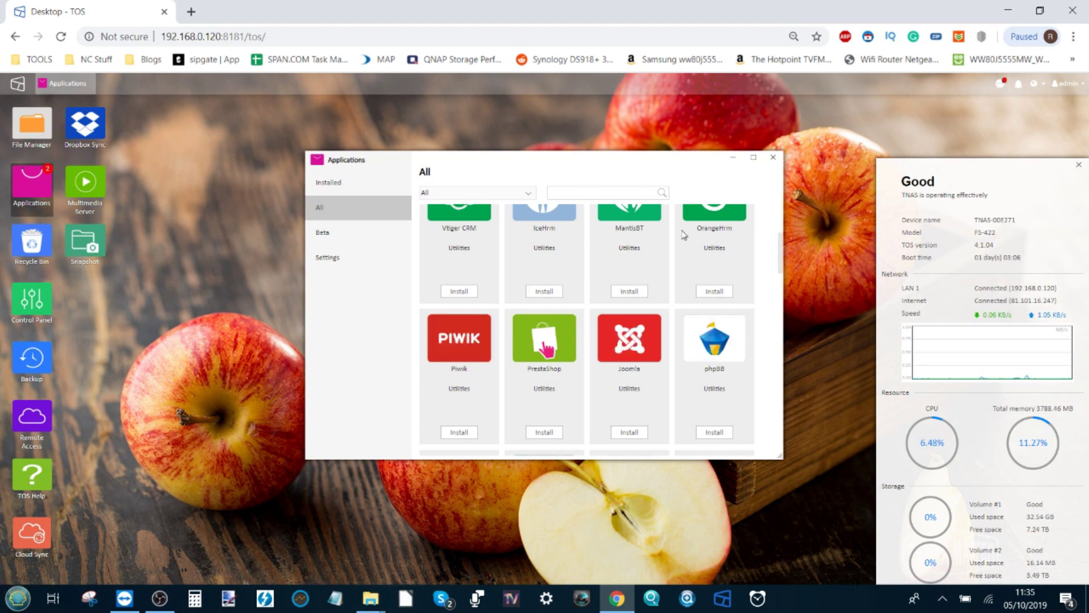
left_click(773, 159)
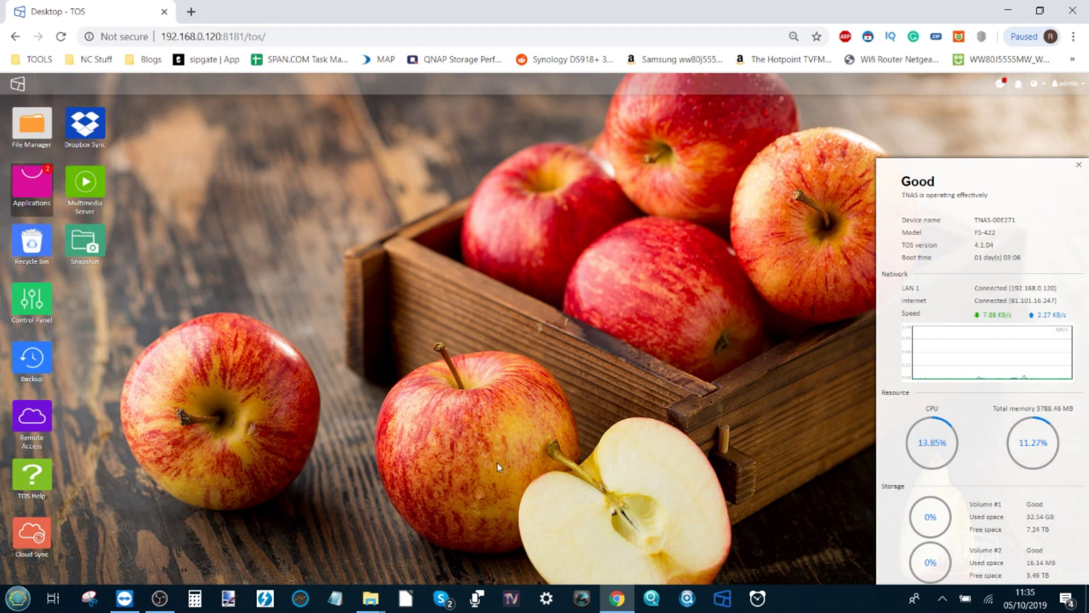
Launch TNAS PC, let it find TNAS-00E271 (F5-422) at 192.168.0.120, and expand its actions.
left_click(725, 605)
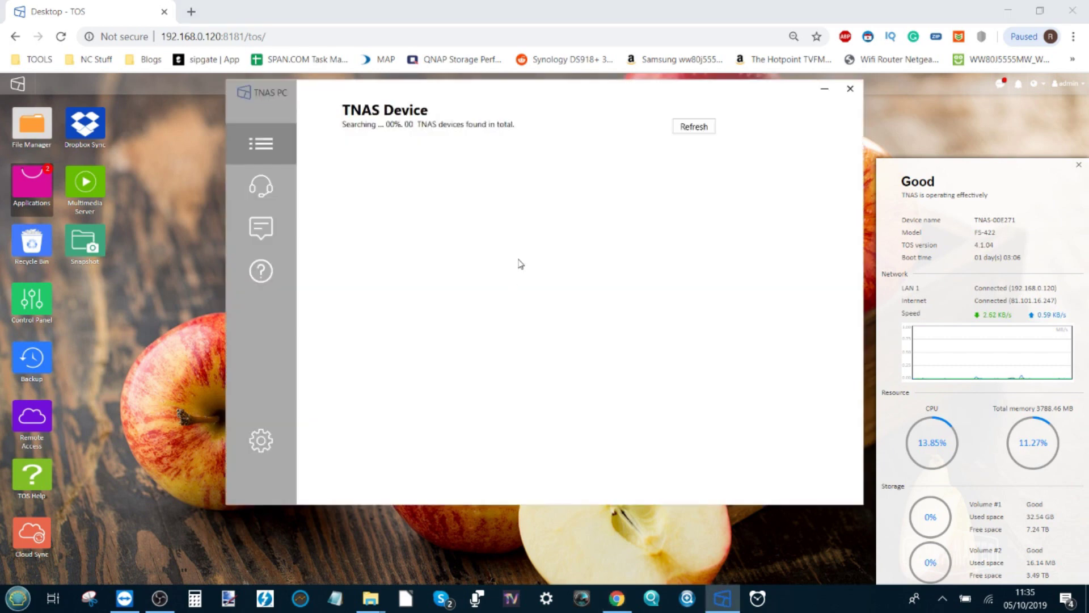
left_click_drag(478, 97, 466, 127)
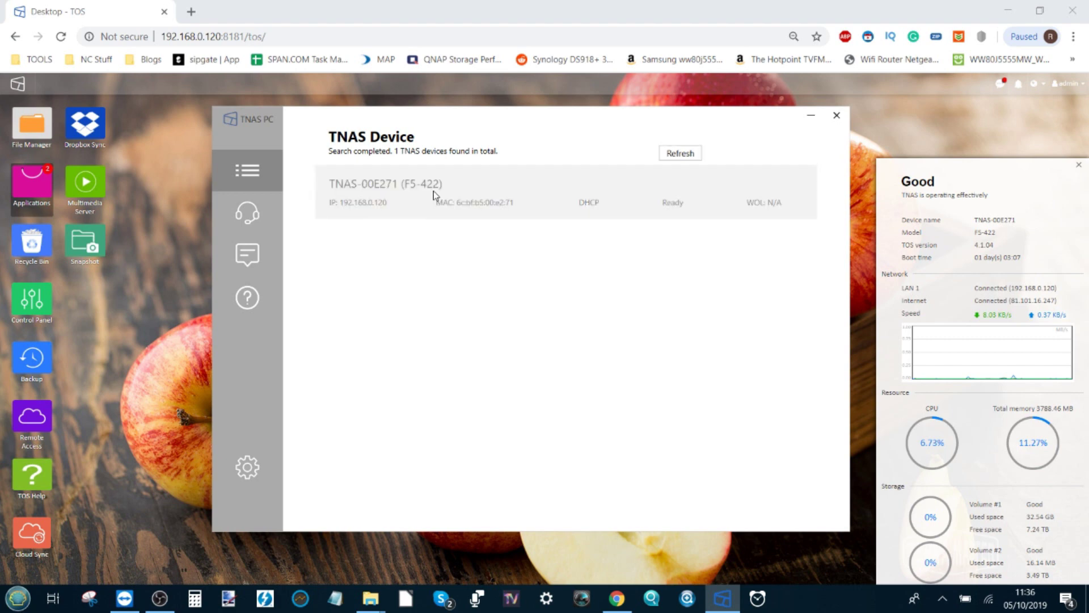
left_click(696, 217)
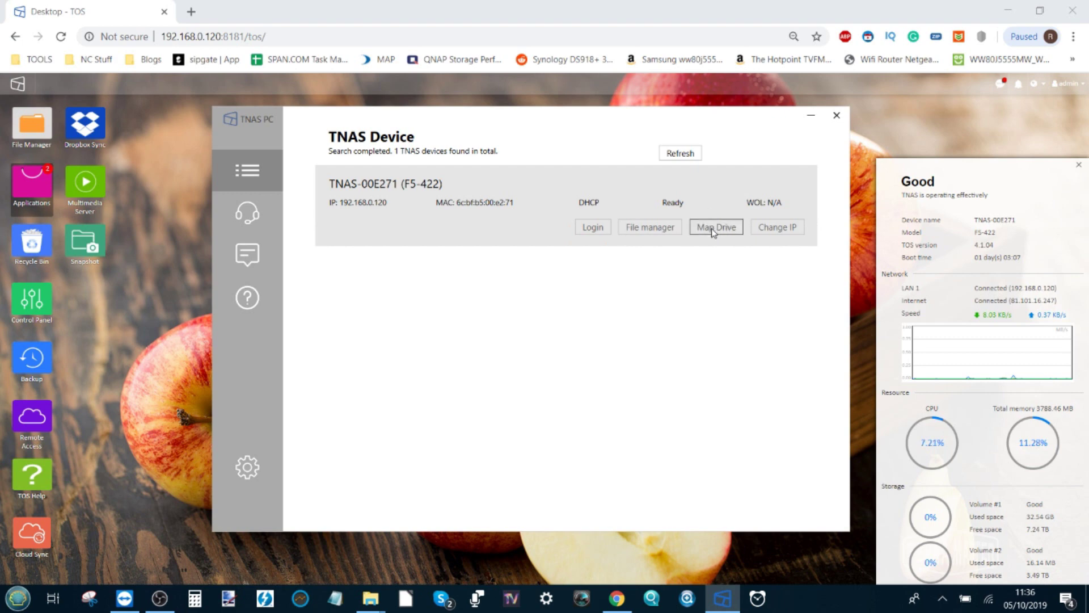
left_click(17, 598)
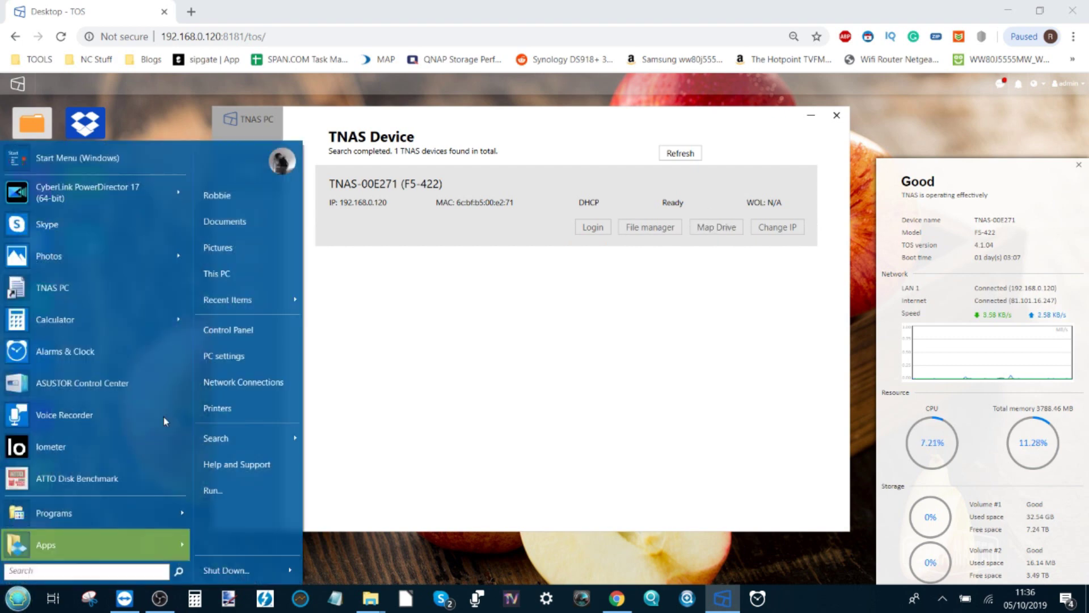
left_click(233, 274)
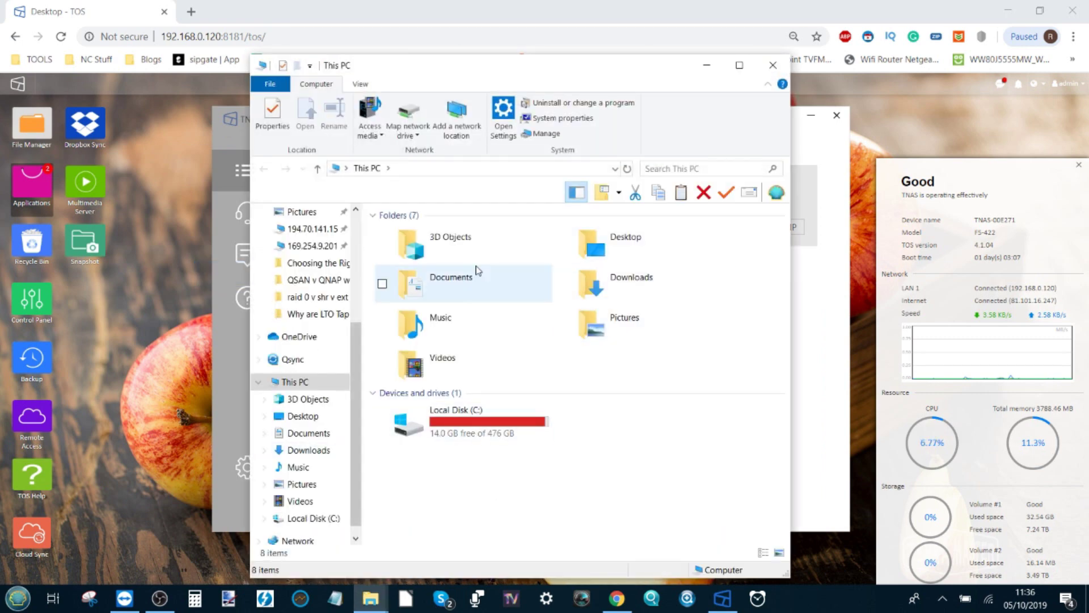
left_click(483, 427)
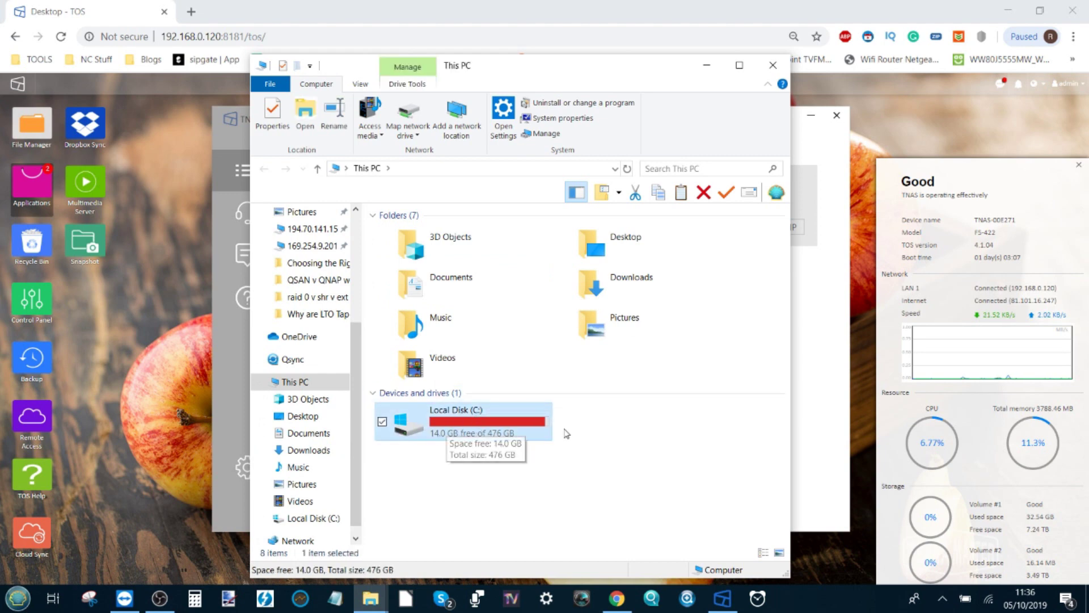
left_click(707, 64)
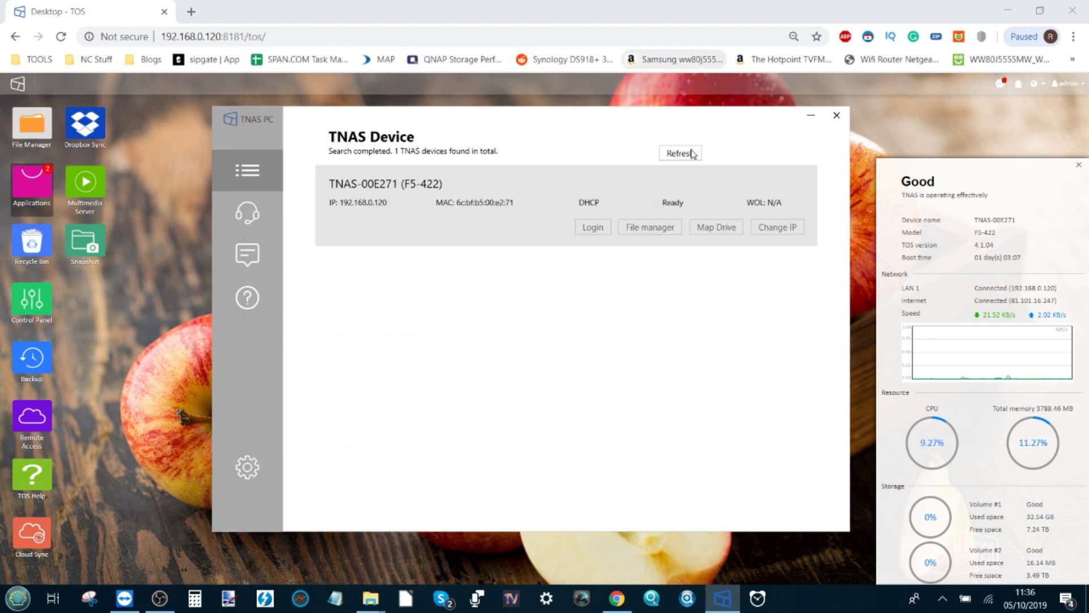
Start Map Drive and sign in with the admin account and its password, remembering the credentials.
left_click(718, 232)
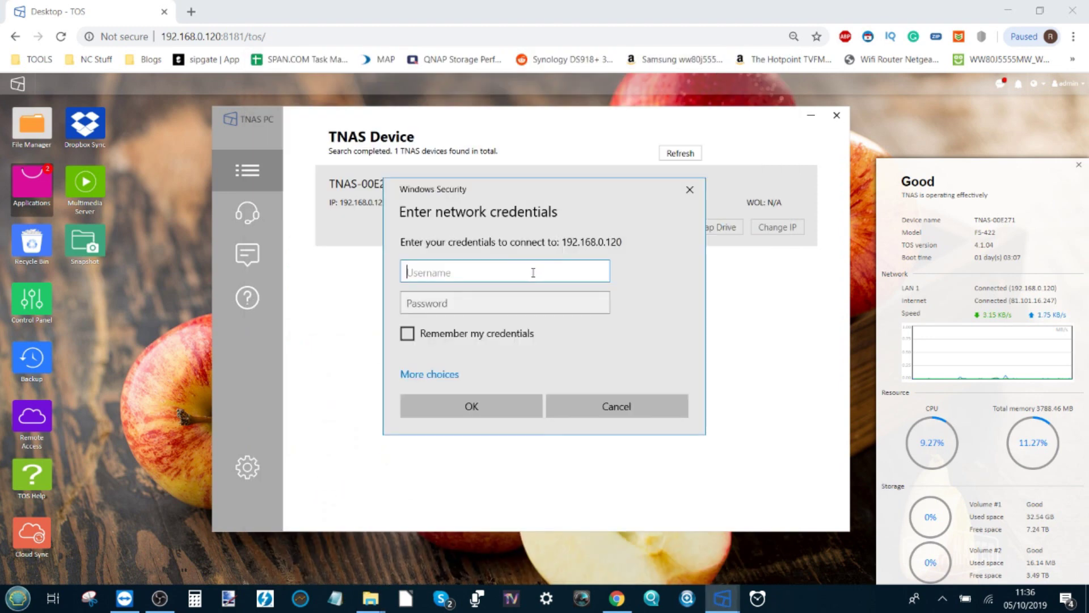
type("admin")
key("Tab")
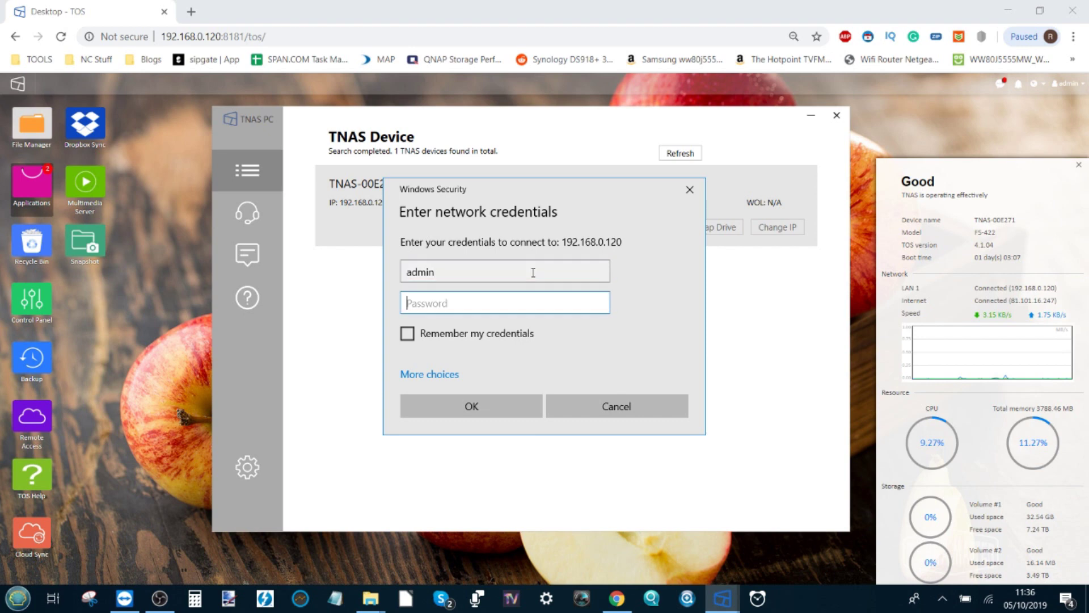
type("••••••••")
left_click(412, 336)
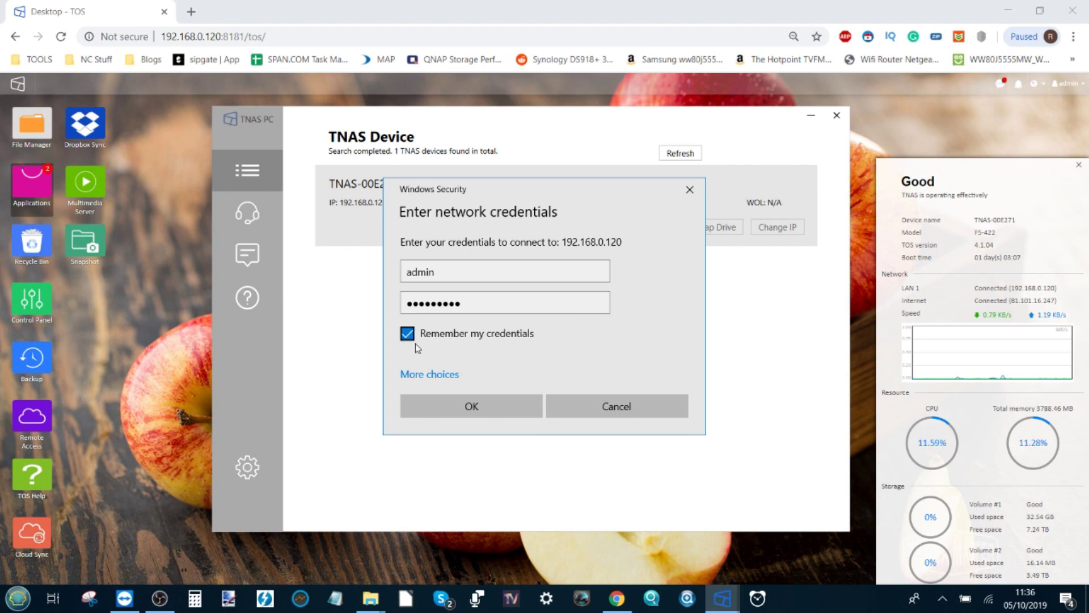
left_click(489, 405)
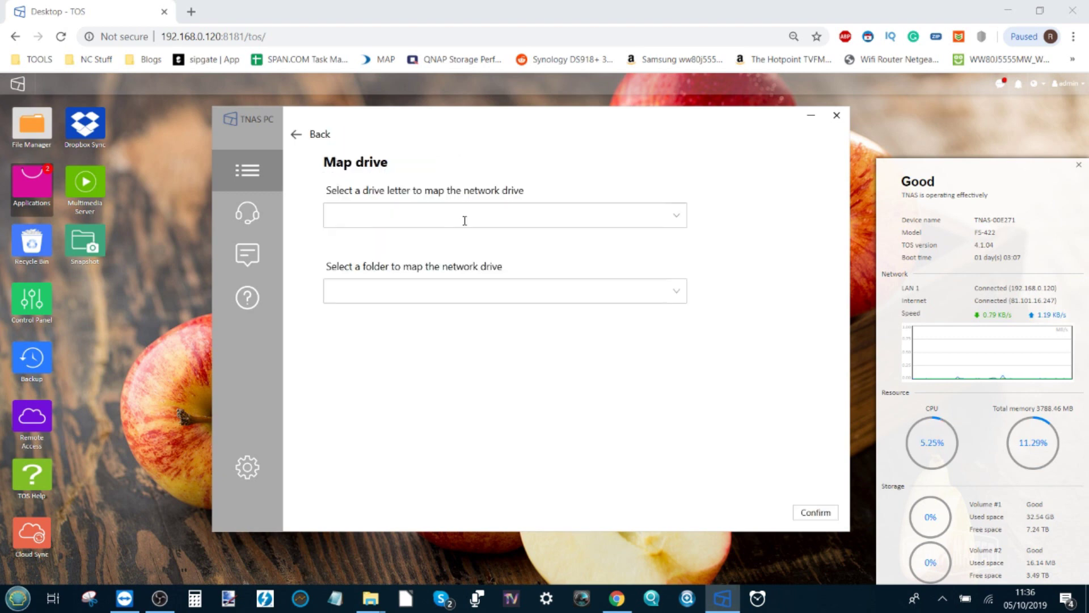
Choose T: as the drive letter and bring up the list of NAS shared folders.
left_click(678, 215)
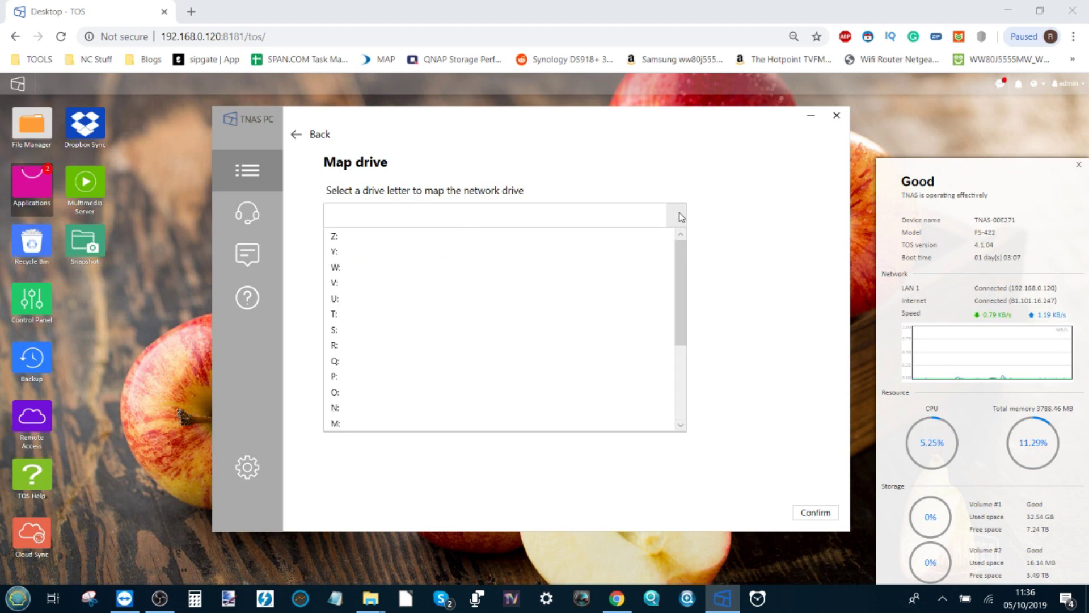
scroll(461, 292, "down", 3)
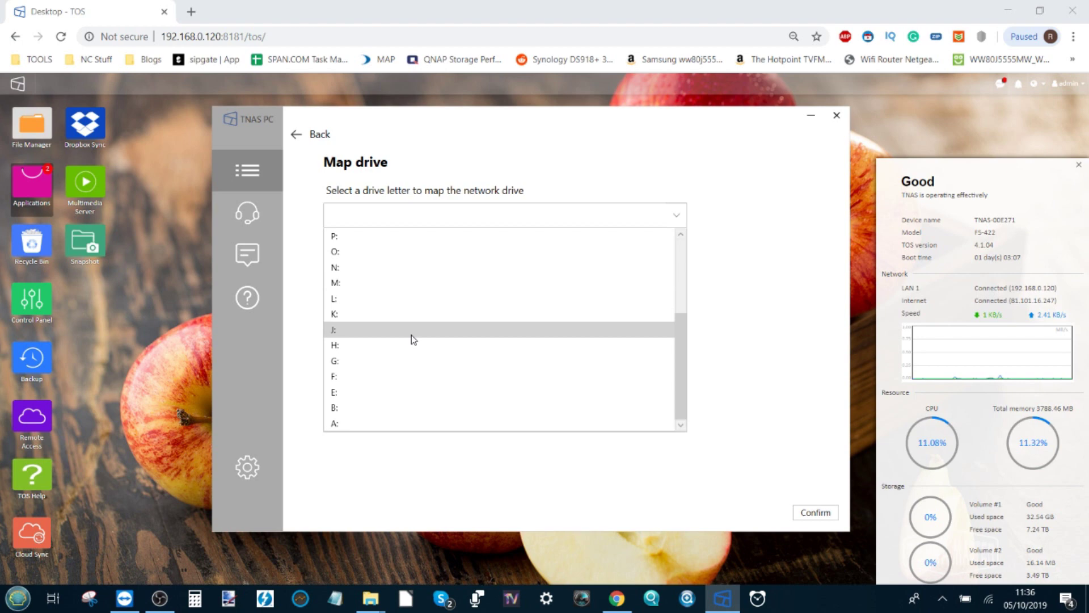
scroll(413, 338, "up", 3)
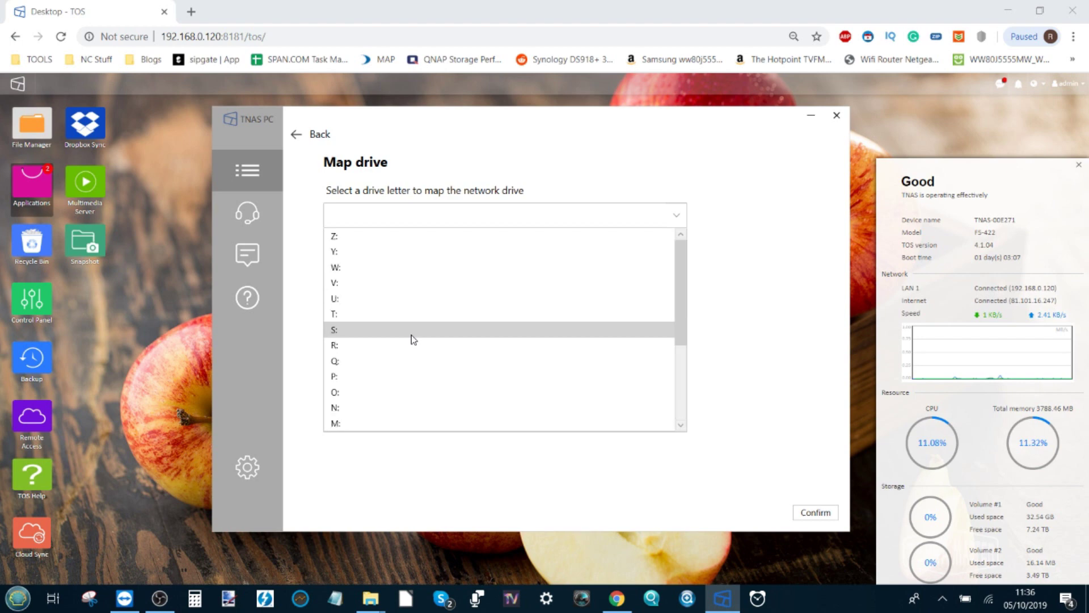
left_click(366, 310)
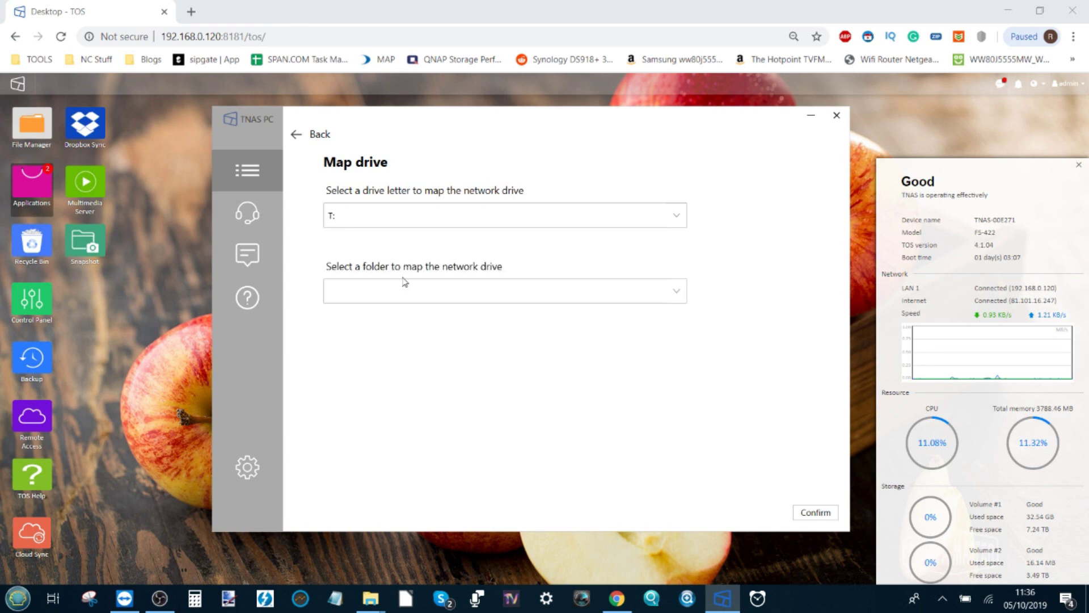
left_click(679, 295)
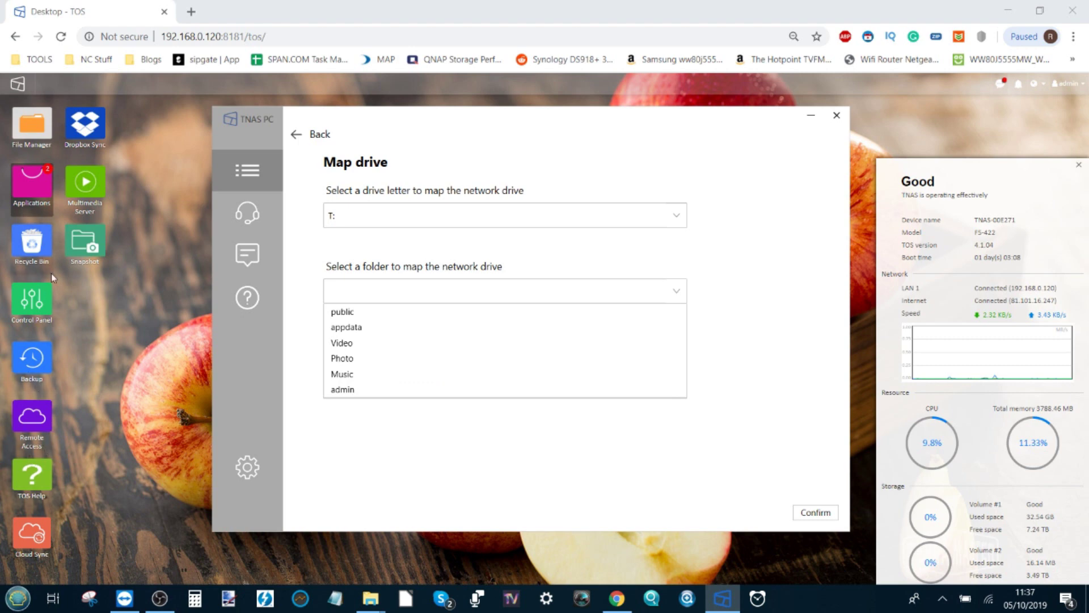
Check the TOS Control Panel user list, which holds only admin, then return to TNAS PC's drive mapping.
left_click(27, 283)
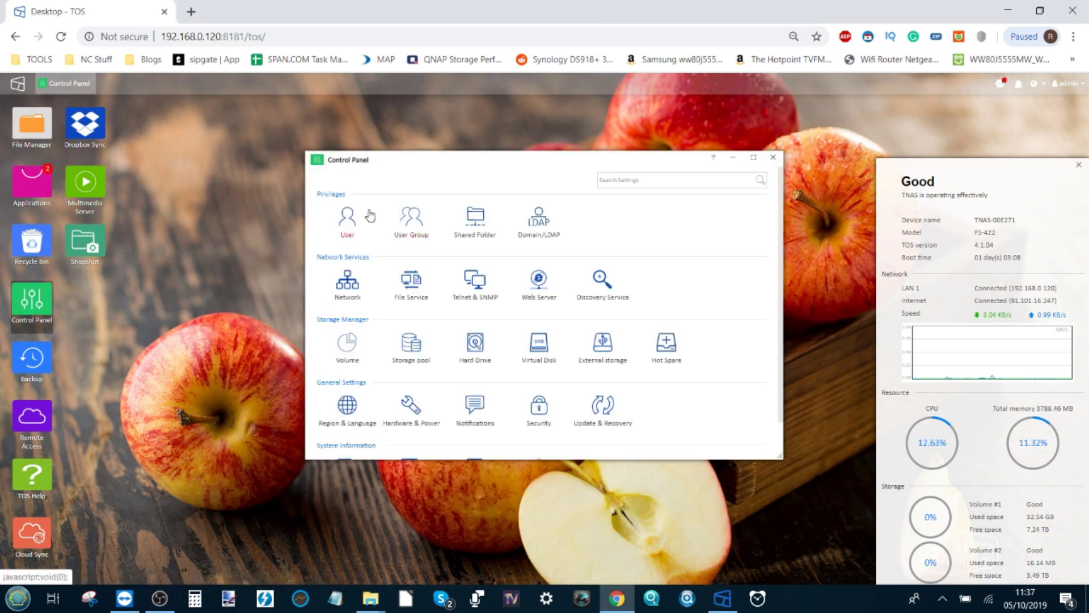
left_click(345, 223)
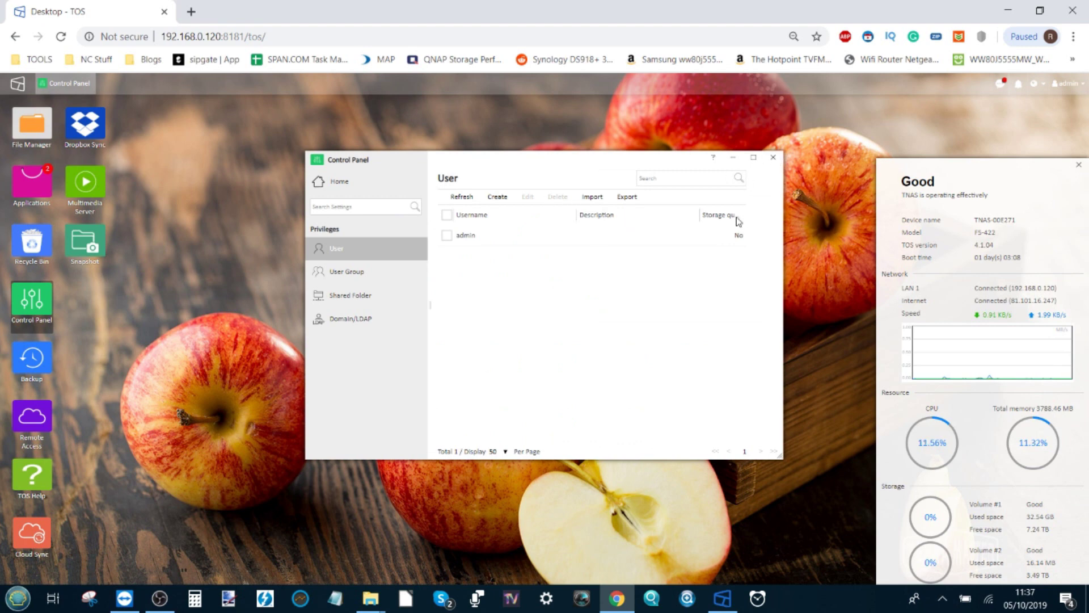
left_click(773, 159)
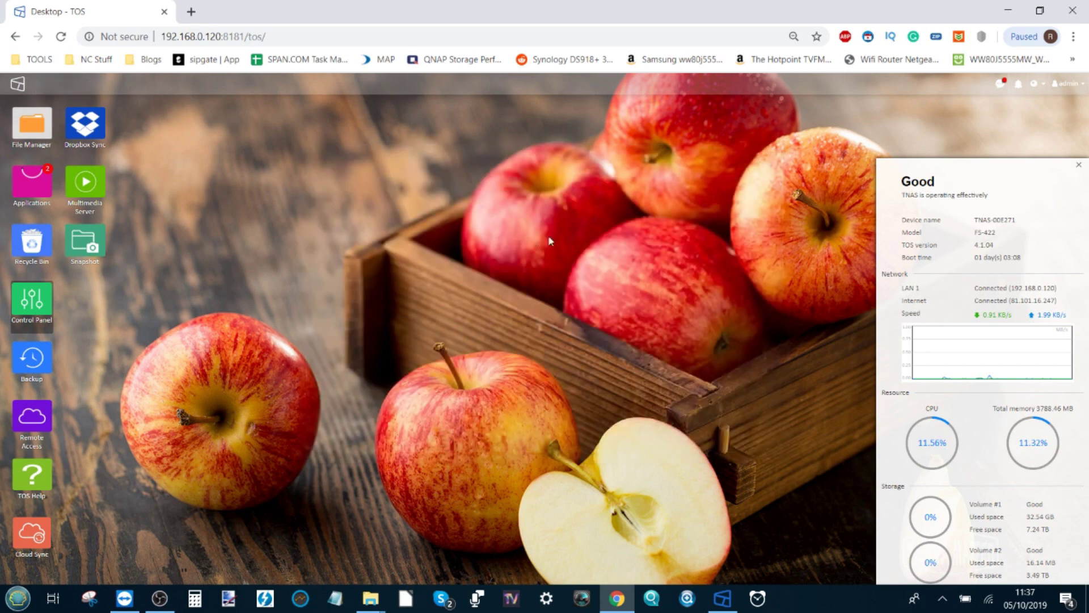
left_click(722, 599)
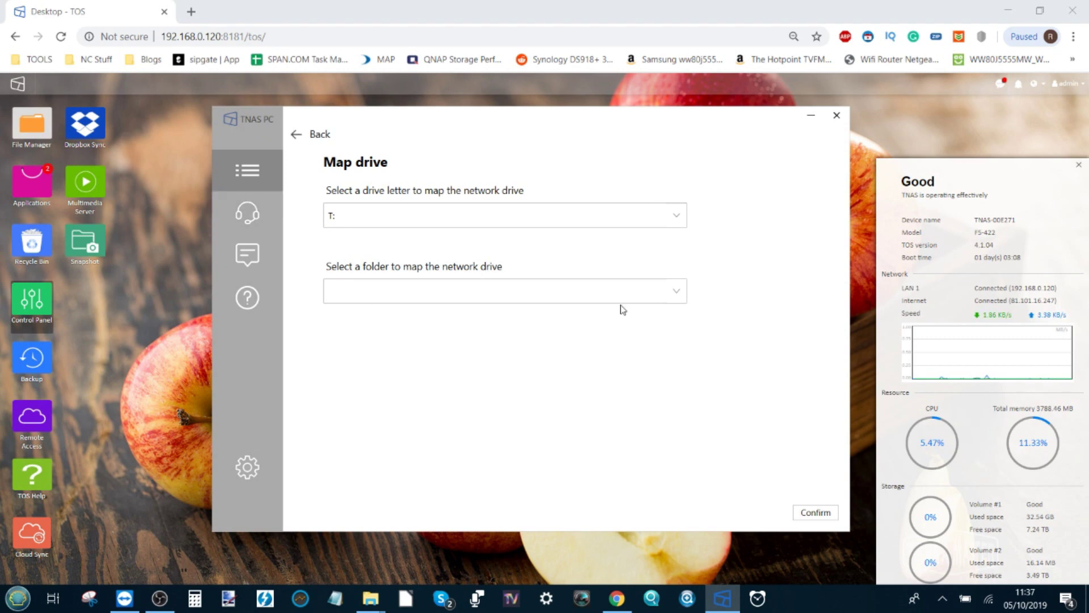
Map the Video share as drive T:, confirm it, and go back to the device list.
left_click(683, 297)
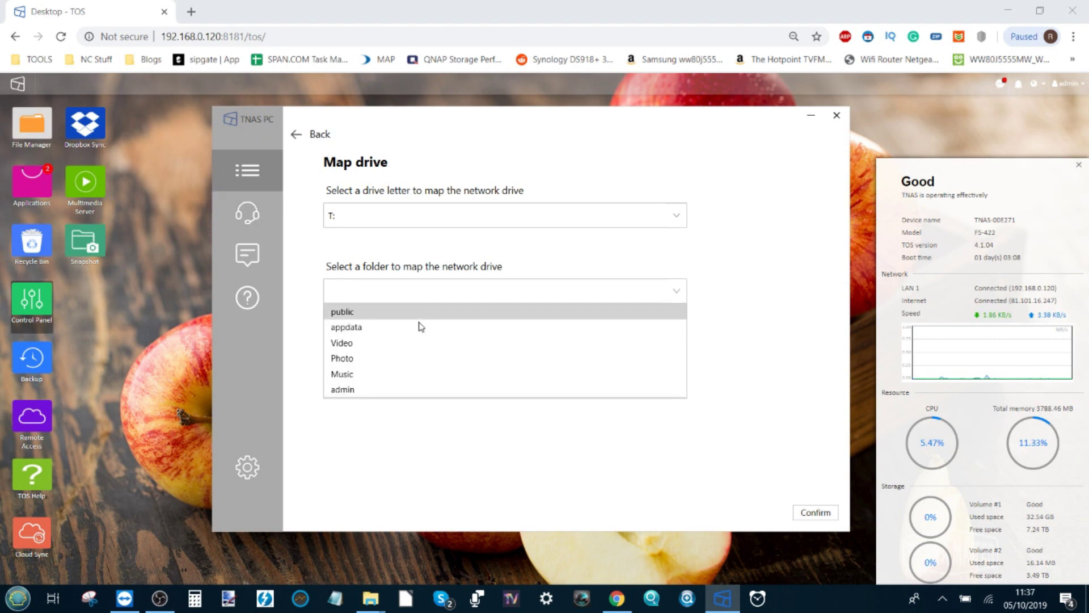
left_click(403, 350)
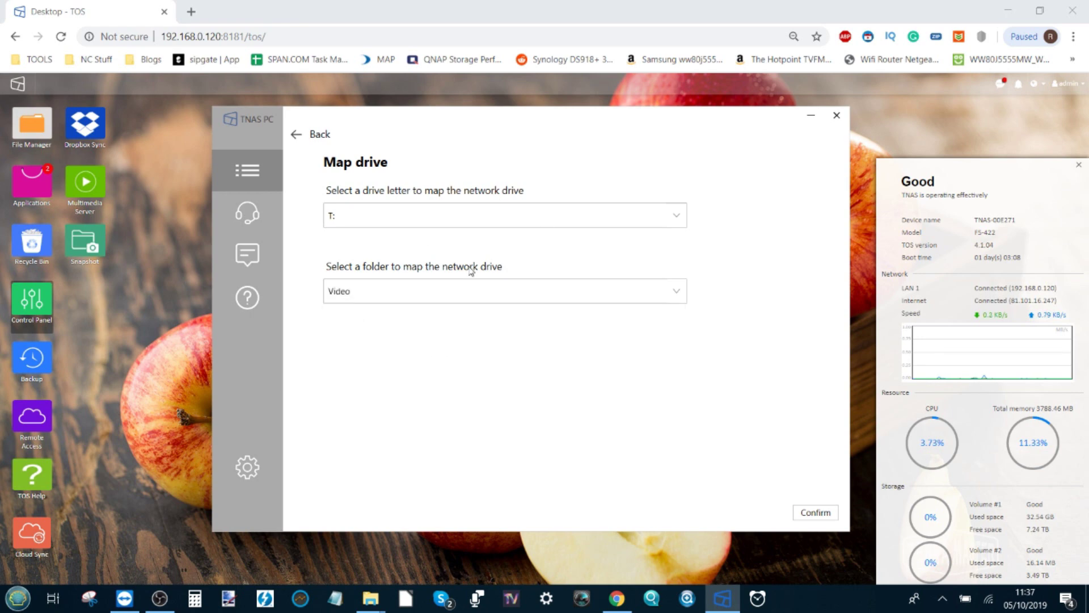
left_click(819, 514)
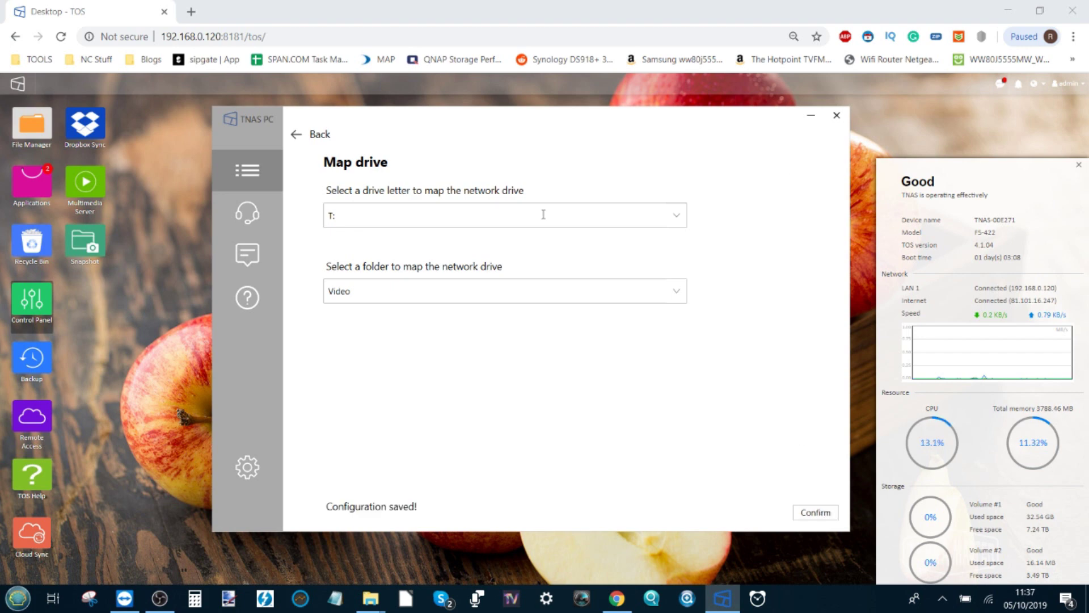
left_click(296, 135)
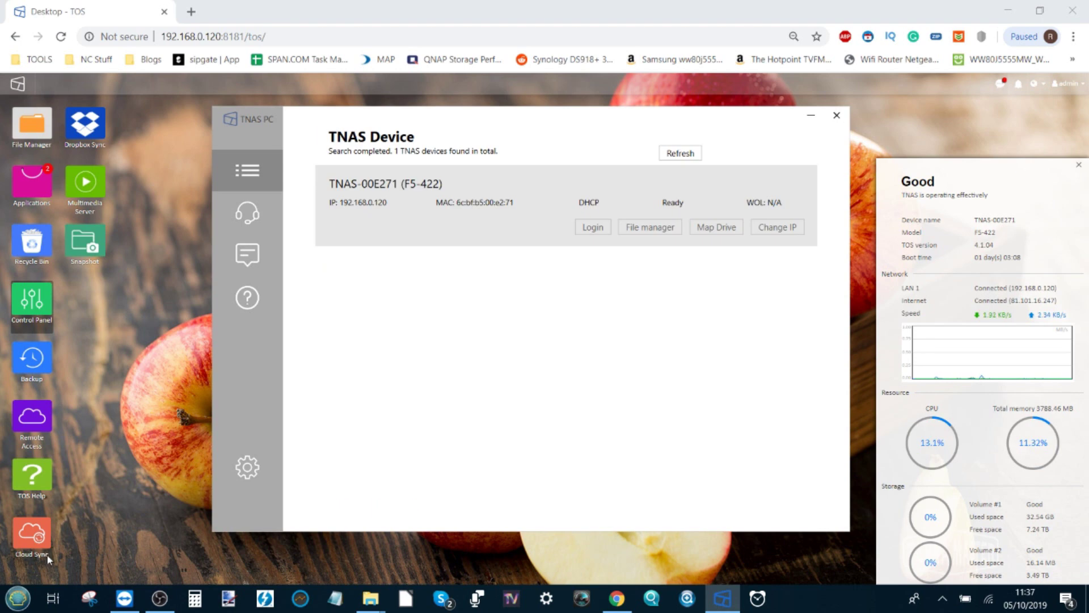
mouse_move(366, 601)
left_click(475, 533)
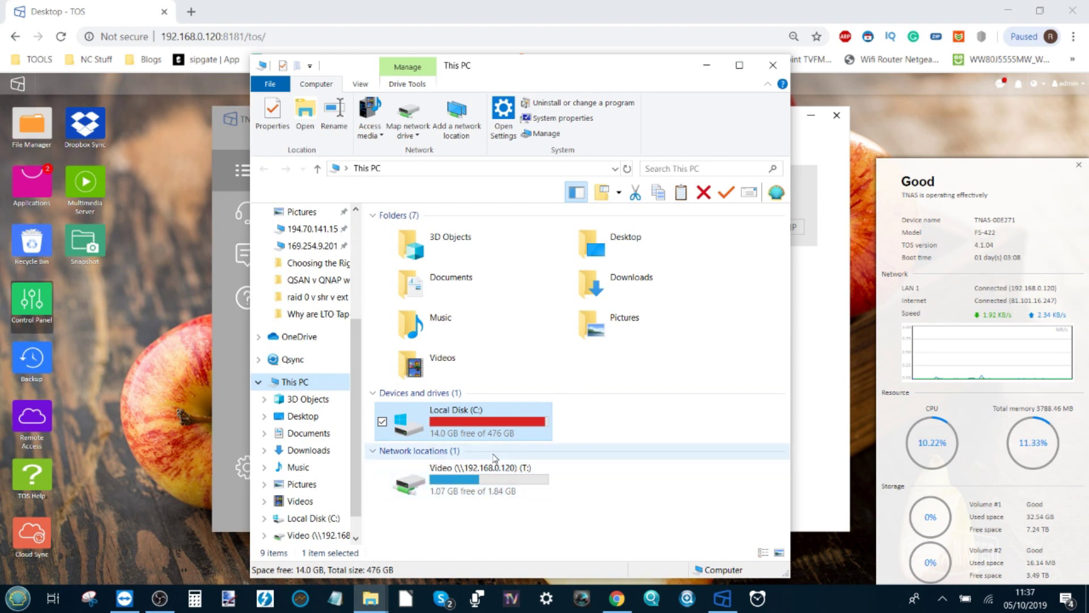
double_click(482, 483)
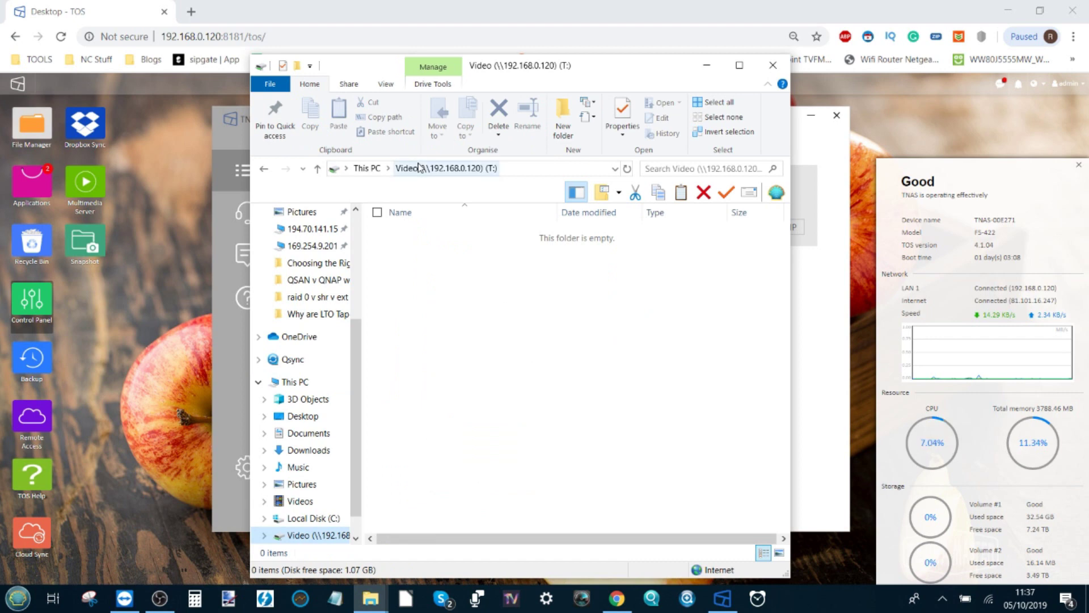
left_click(367, 168)
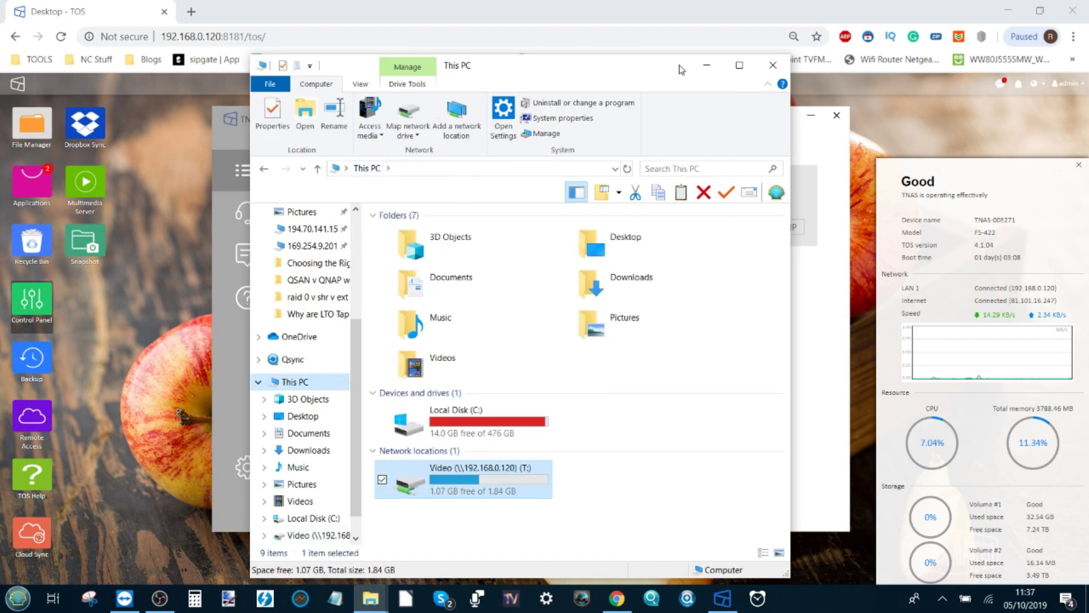
left_click(706, 65)
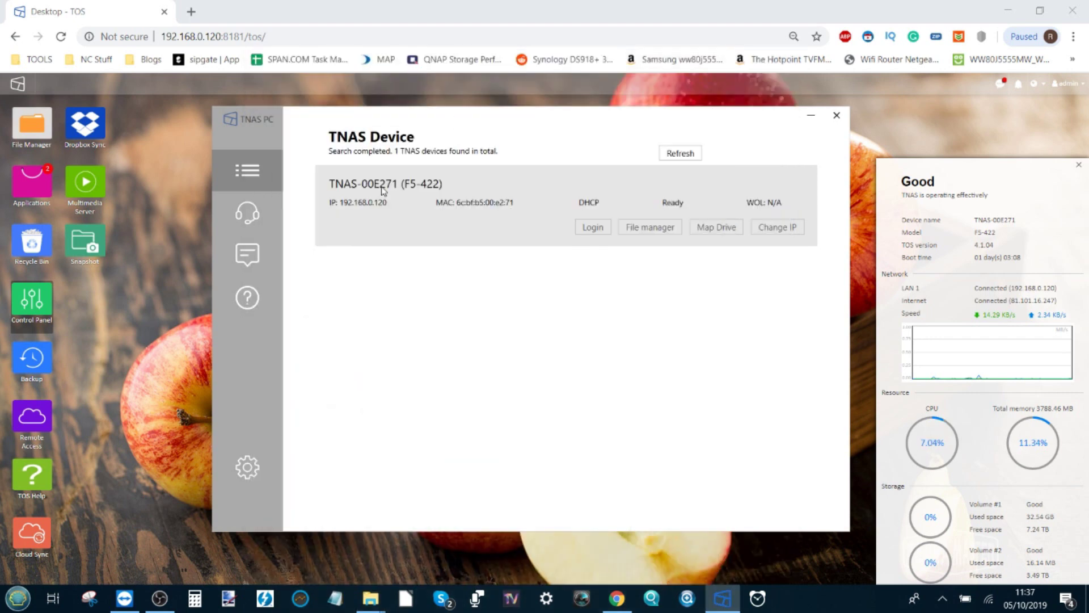
left_click(33, 132)
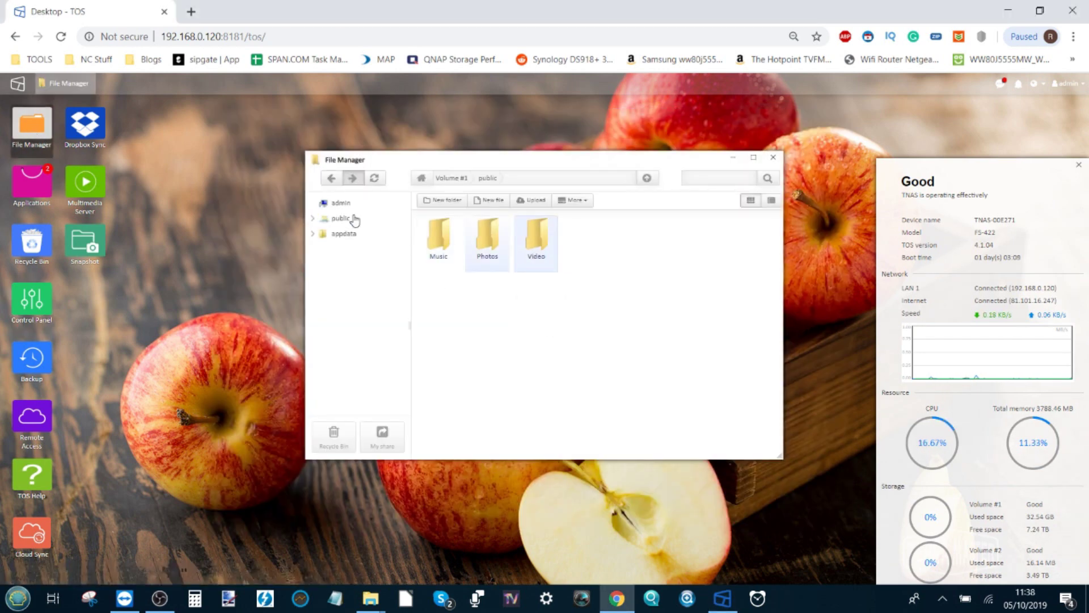
Browse public, Video and appdata in File Manager, end on Video, then minimize Chrome.
left_click(343, 218)
left_click(345, 256)
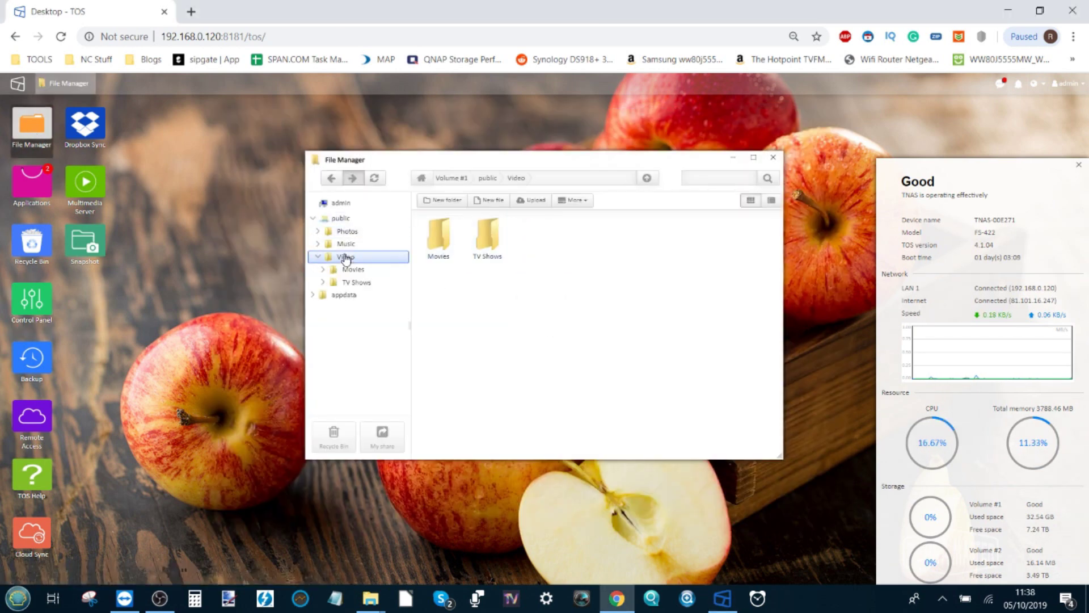
left_click(343, 297)
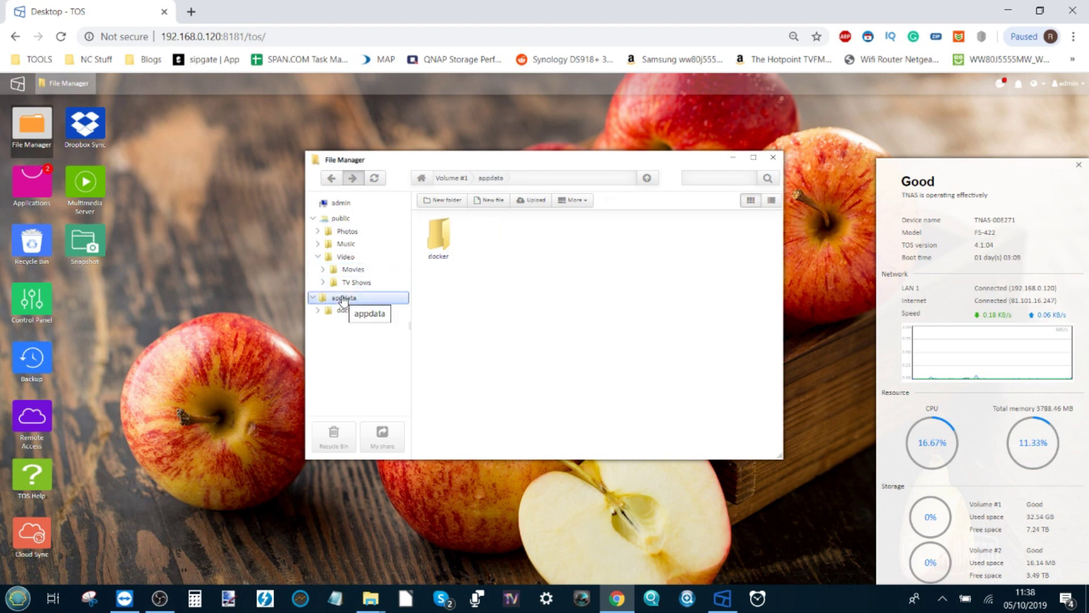
left_click(352, 257)
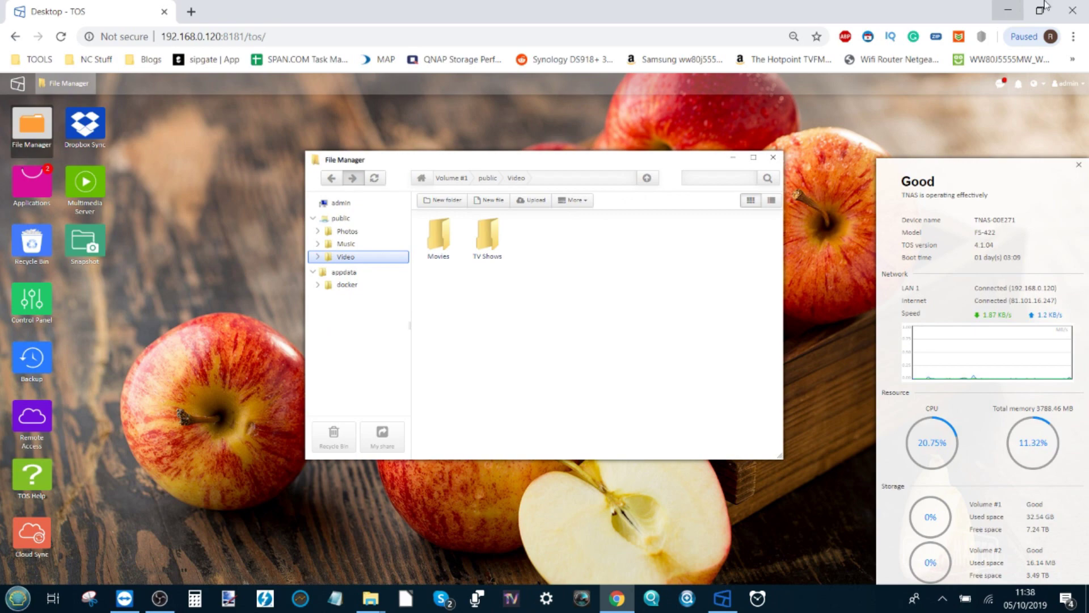
left_click(1008, 10)
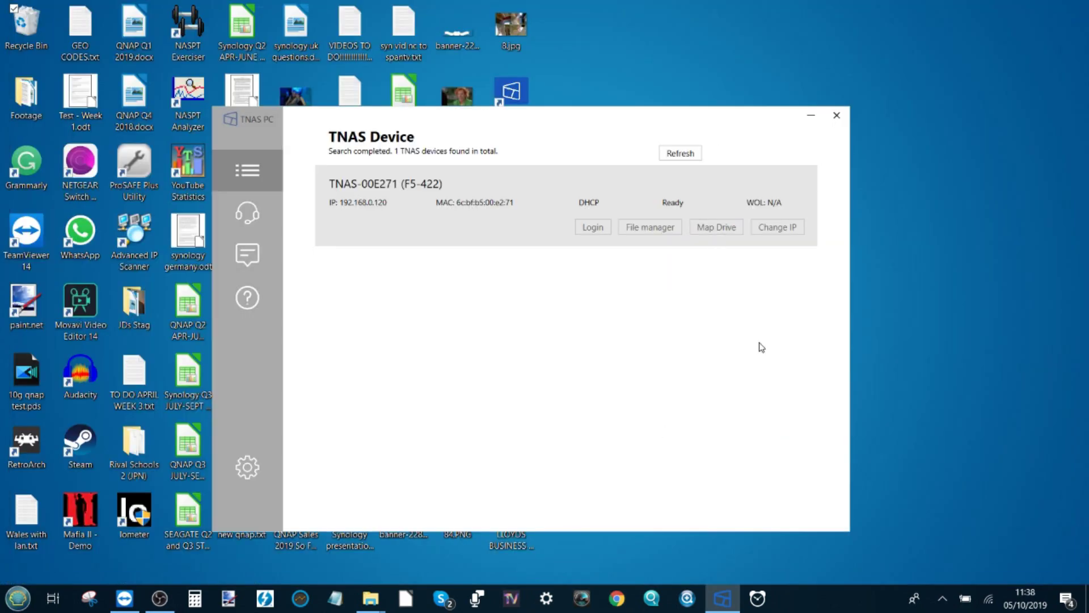
Open the mapped Video (T:) network drive from This PC.
mouse_move(370, 598)
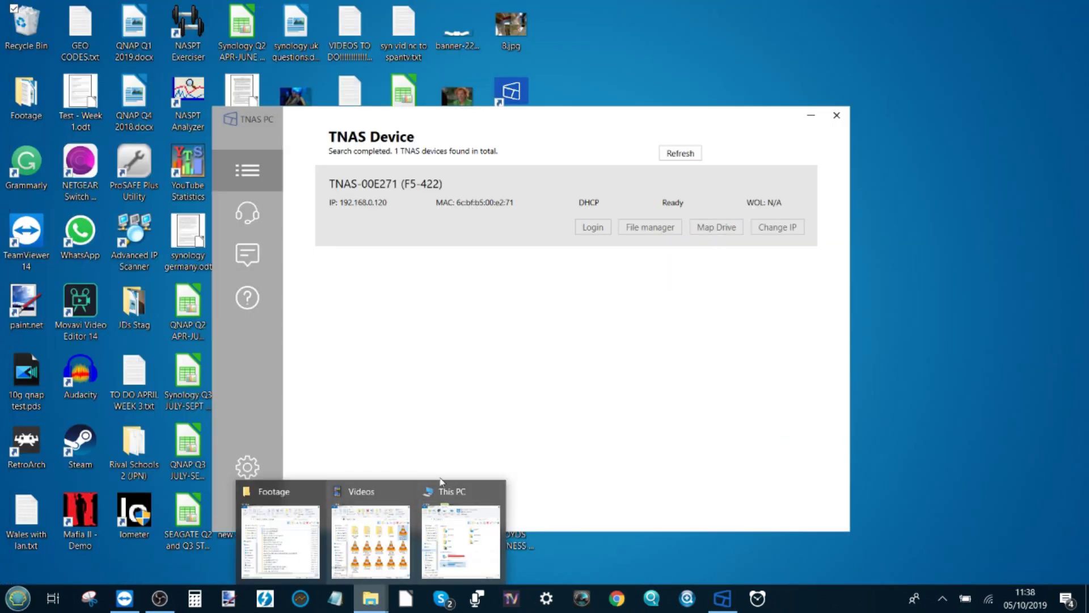
left_click(442, 489)
double_click(485, 483)
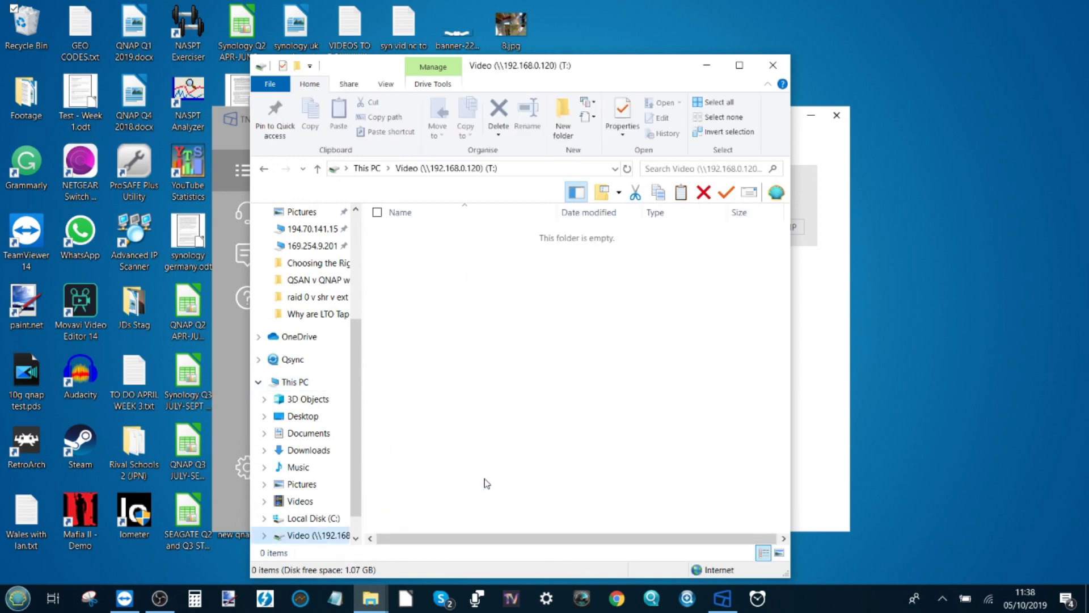
Search the Footage folder for 'pdn' and copy the five .pdn files found.
mouse_move(357, 602)
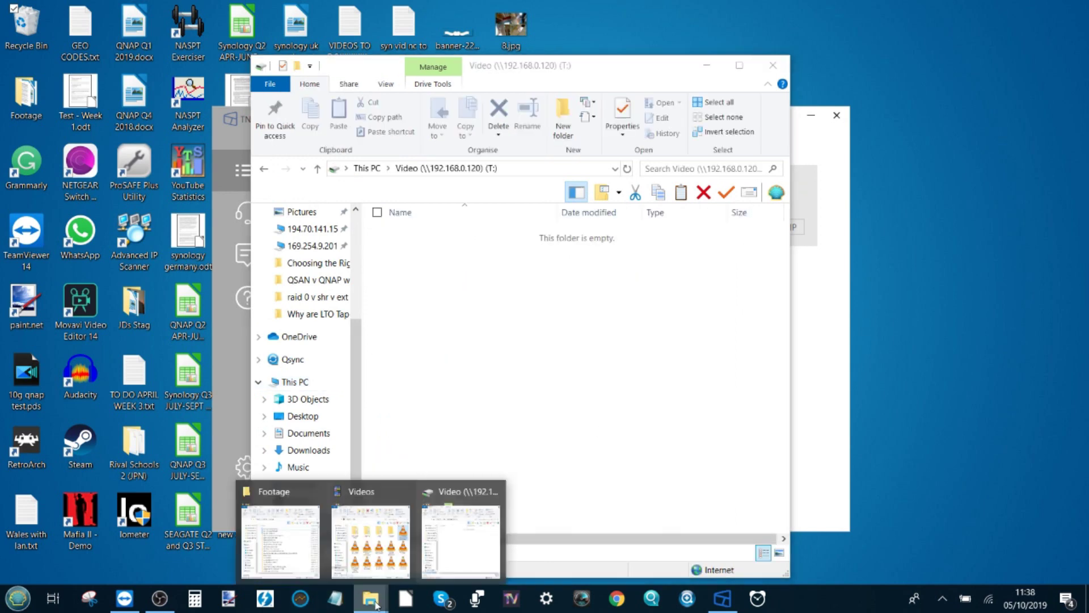
left_click(284, 539)
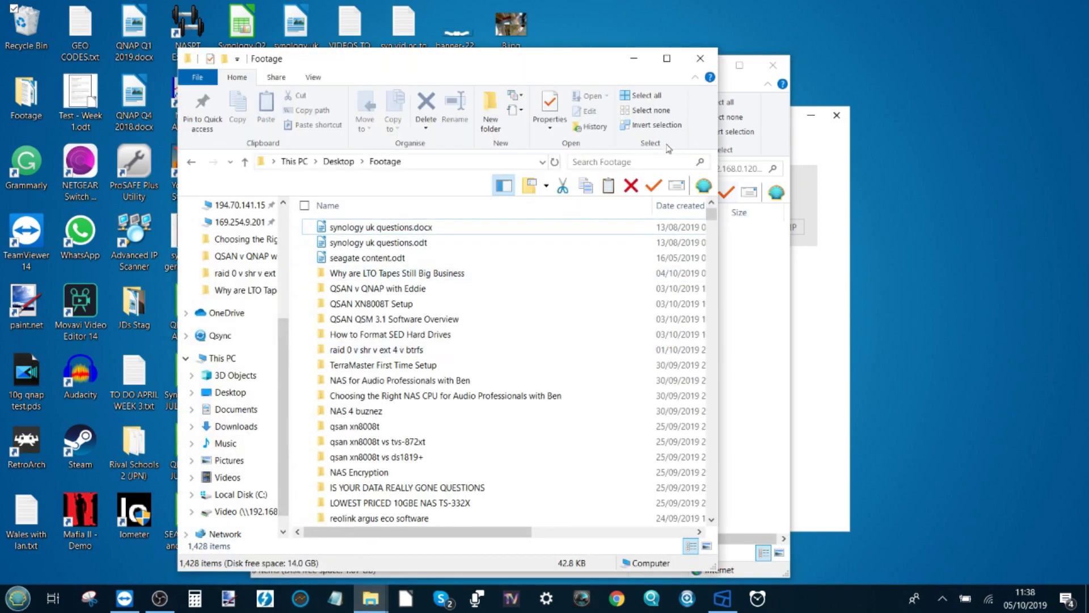
left_click(667, 161)
type("pd")
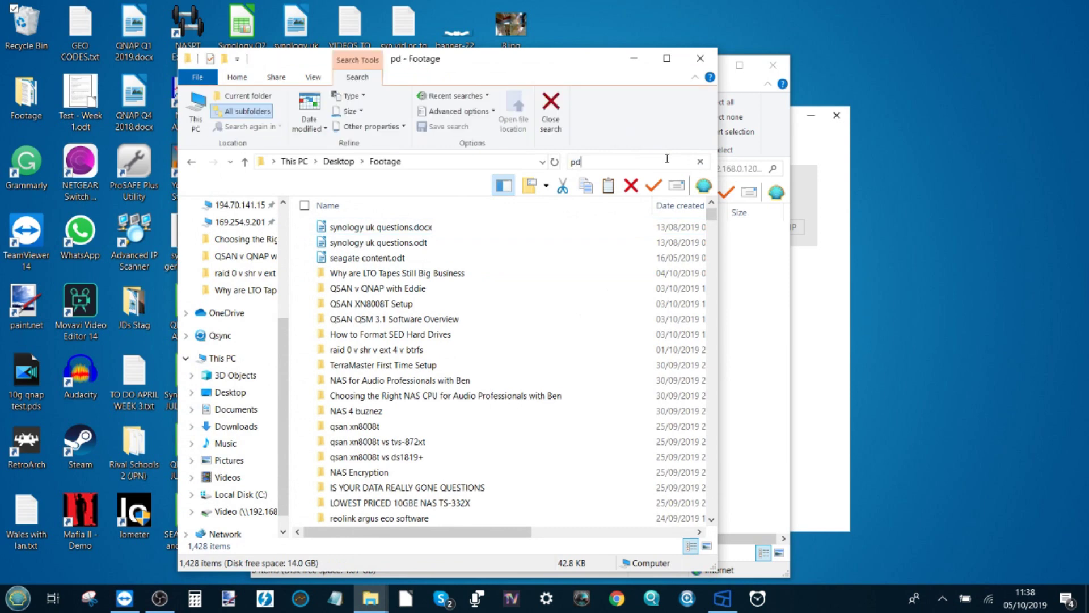
type("n")
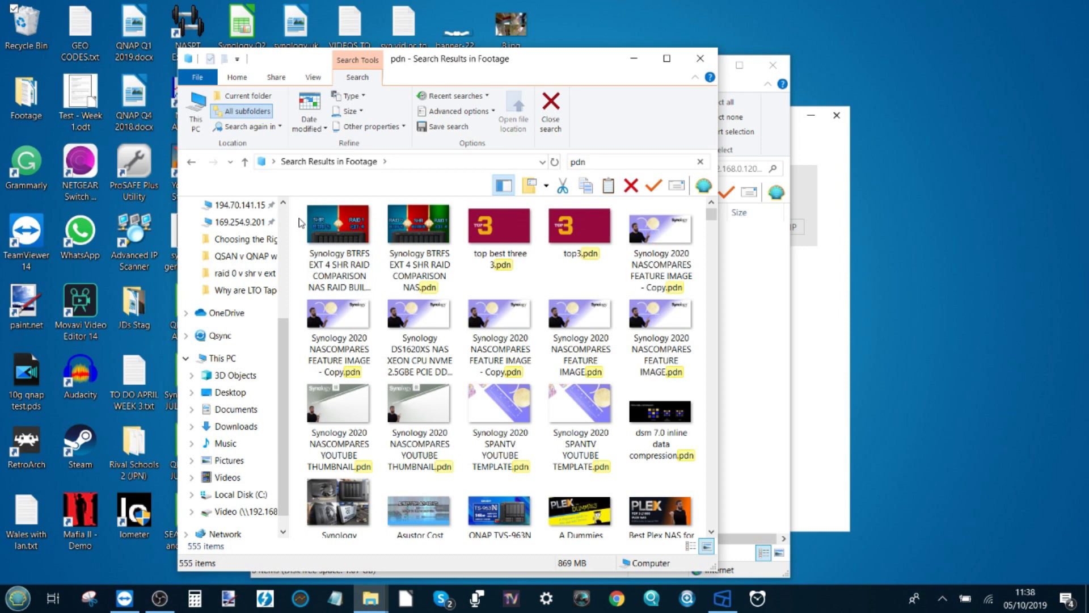
left_click(580, 250, "shift")
left_click(663, 271, "shift")
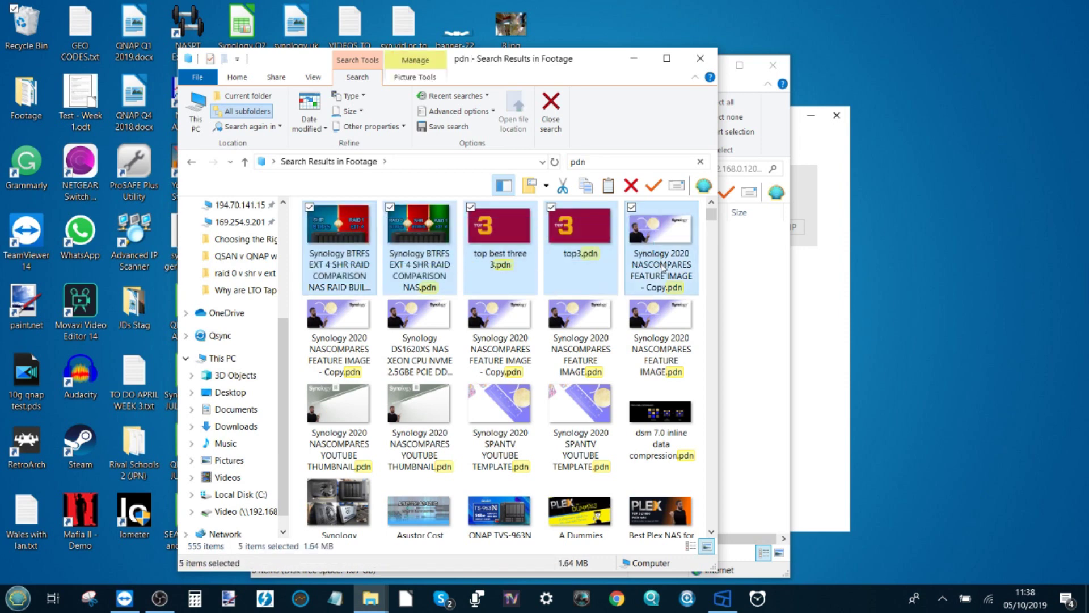
right_click(663, 271)
left_click(390, 498)
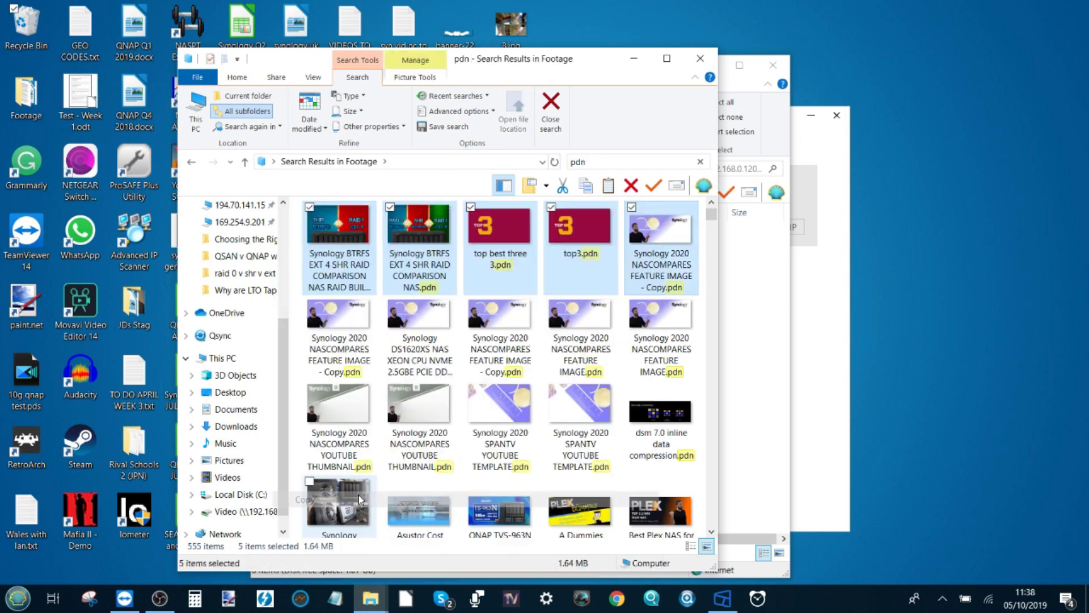
Paste the five .pdn files into T:, select top3.pdn, and maximize the window.
left_click(645, 65)
right_click(531, 289)
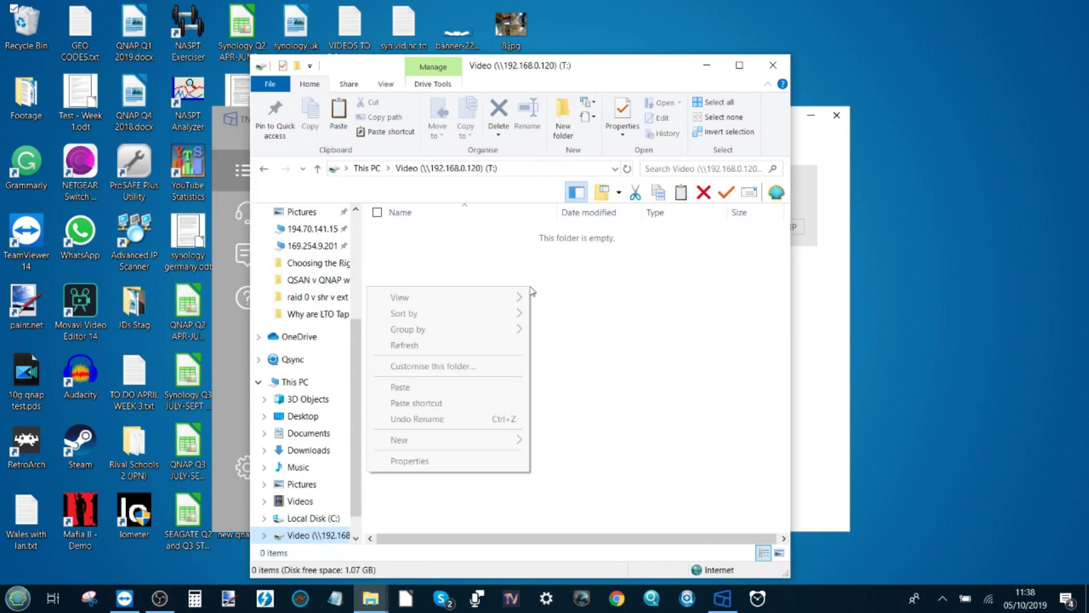
left_click(440, 388)
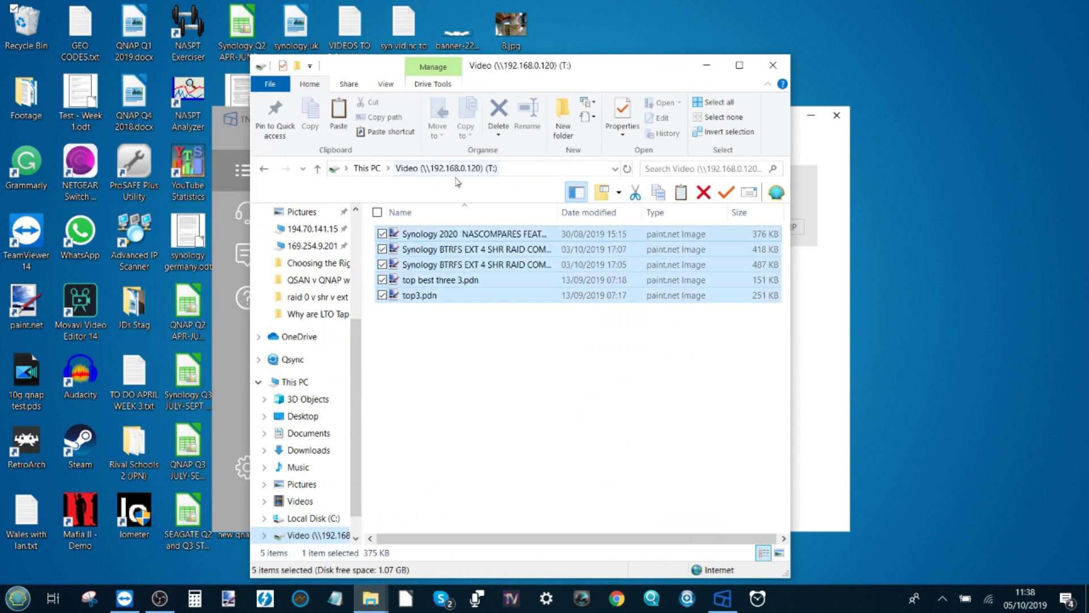
left_click(526, 299)
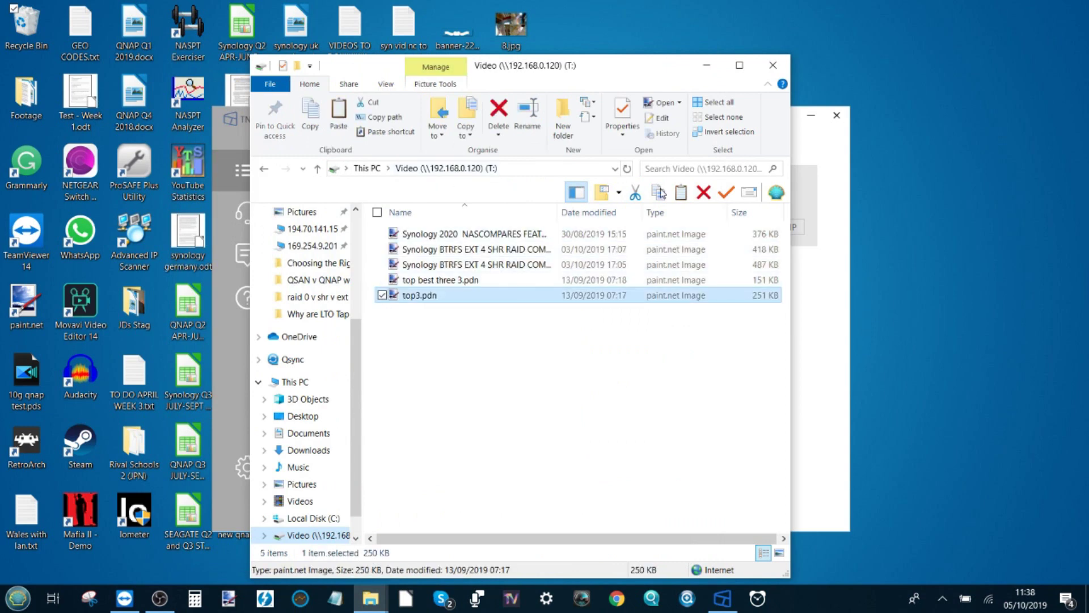
left_click(739, 64)
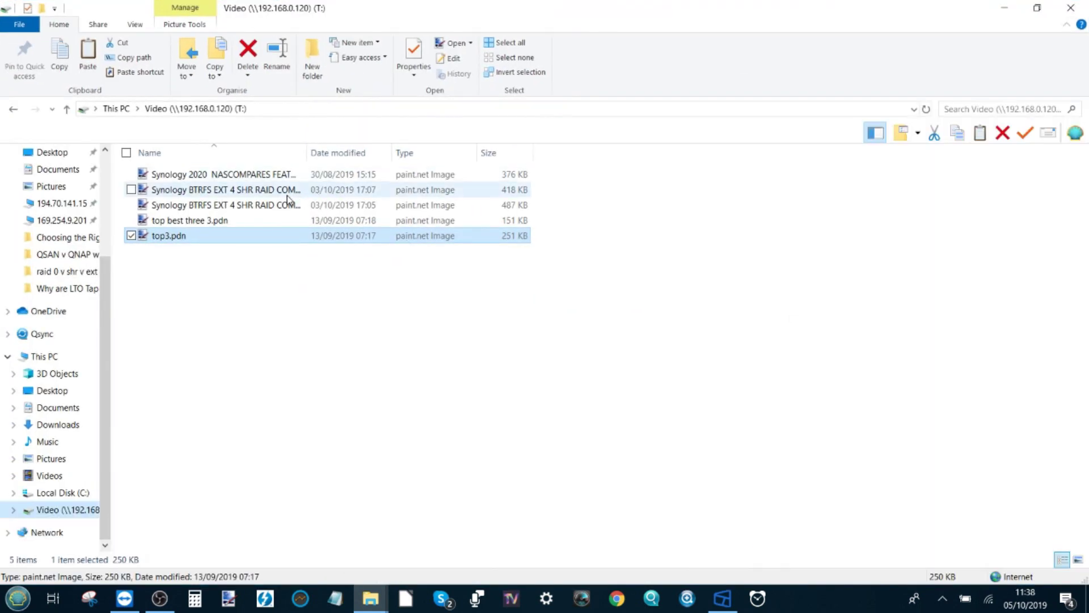
Open top best three 3.pdn, synology questions 2020 nas.pdn and the DVA3219 banner in paint.net, ending on TOP 3.
left_click(258, 224)
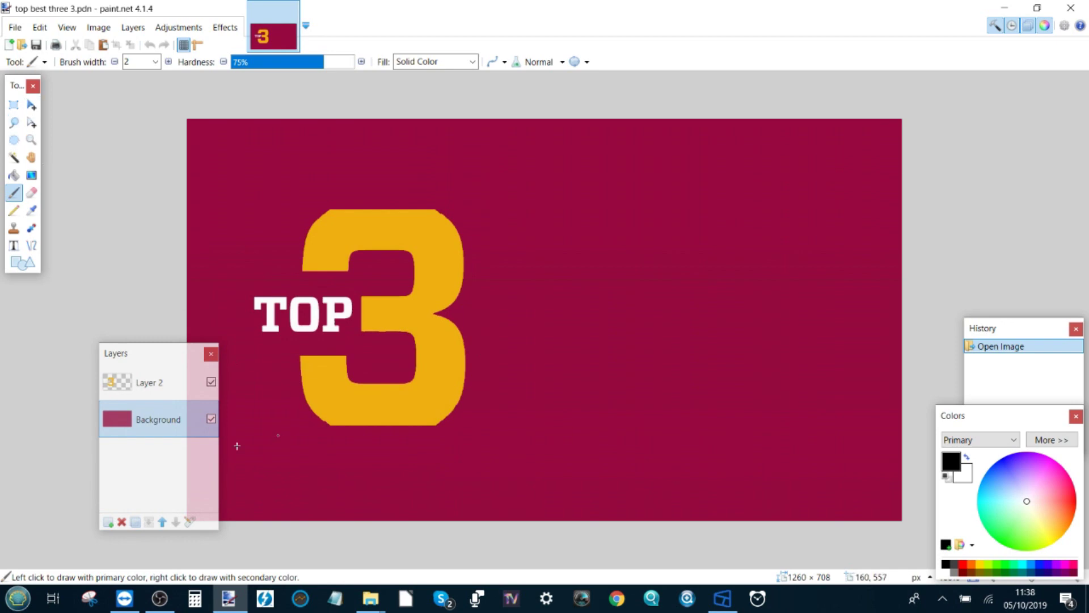
left_click(145, 386)
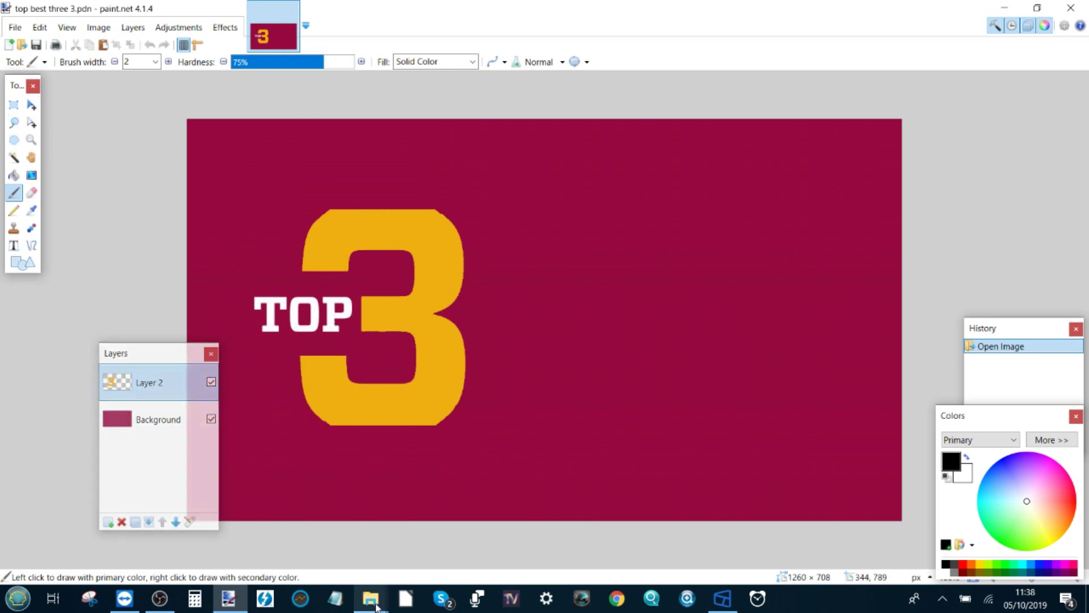
mouse_move(371, 598)
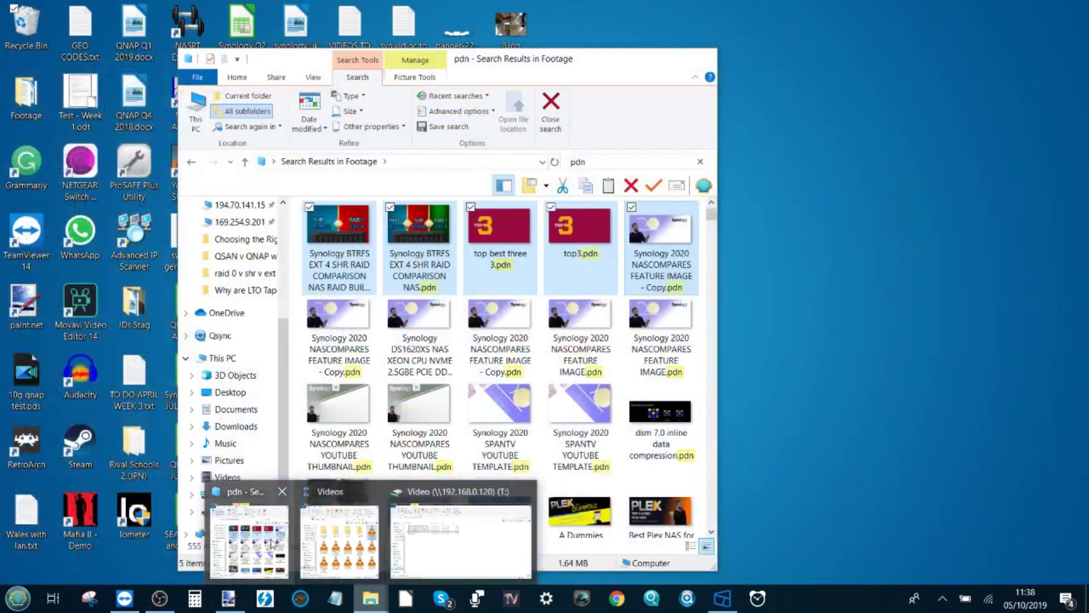
left_click(250, 542)
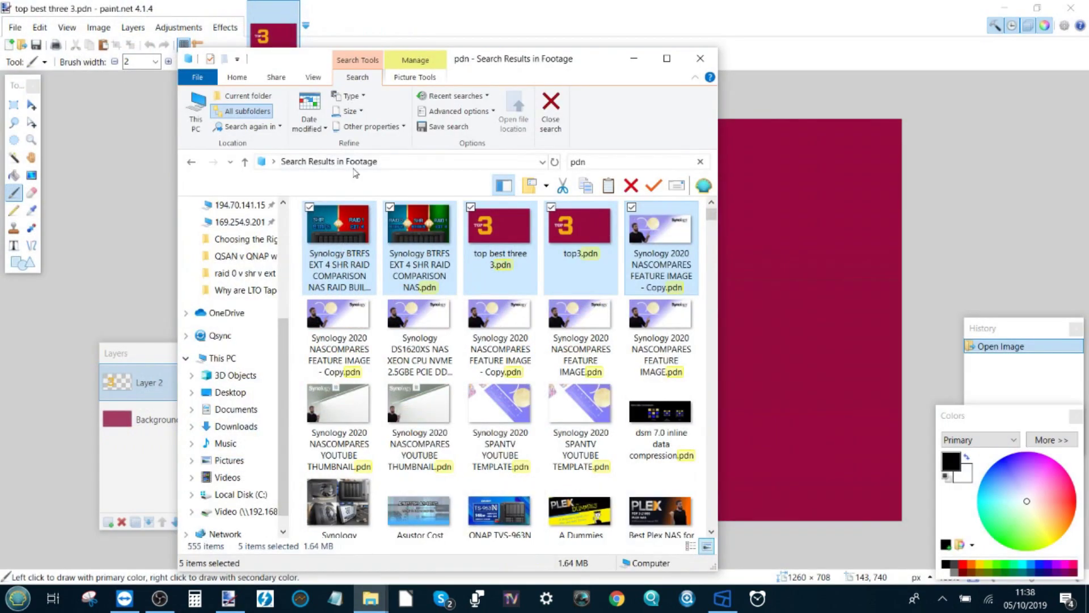
scroll(515, 268, "down", 5)
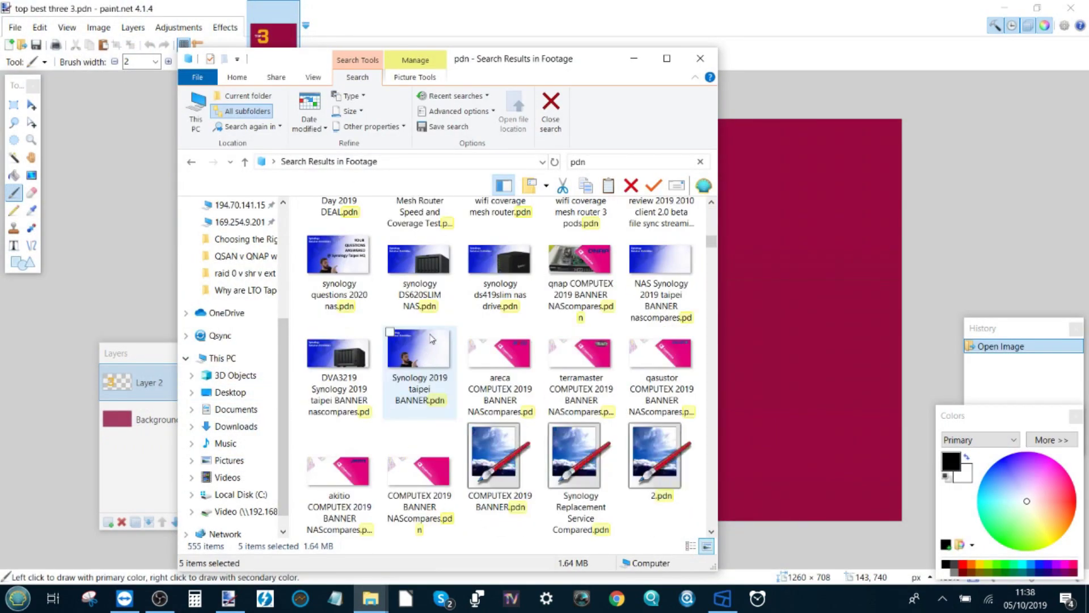
left_click(349, 255)
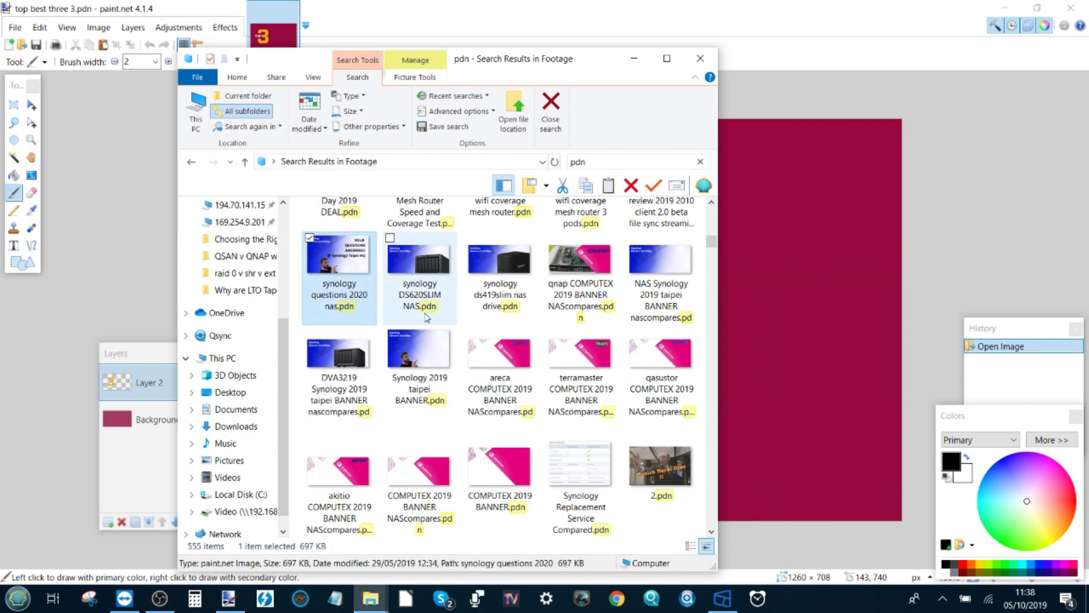
left_click(337, 347, "ctrl")
key("Return")
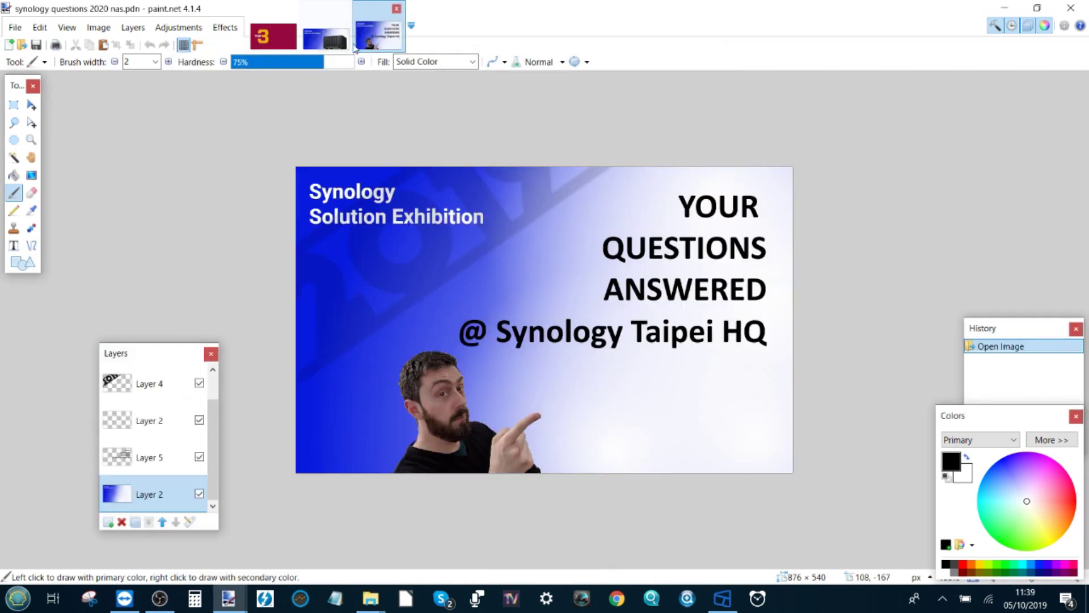
left_click(340, 40)
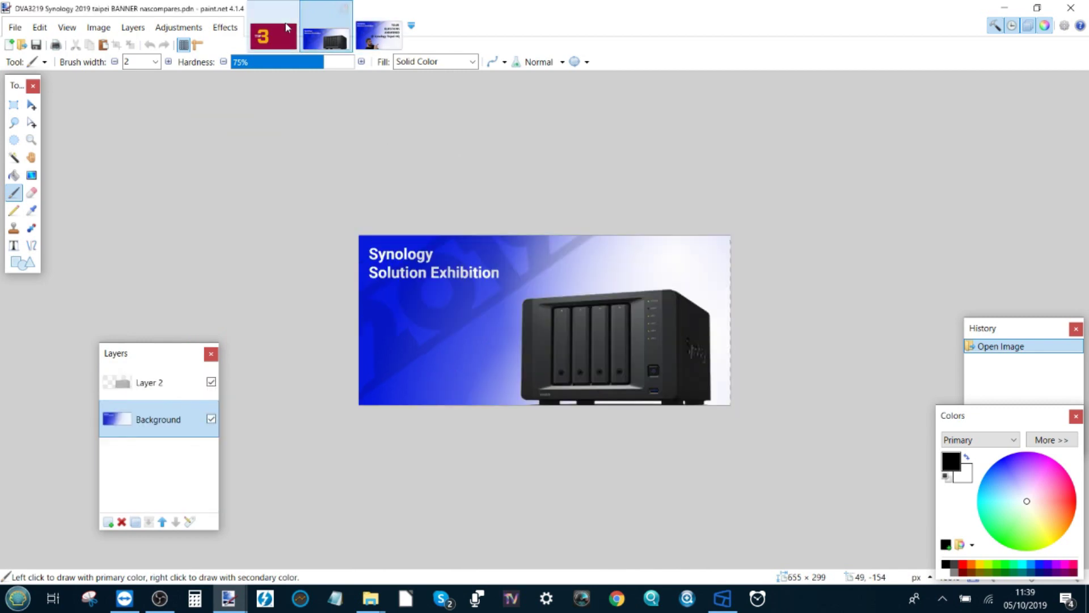
left_click(273, 36)
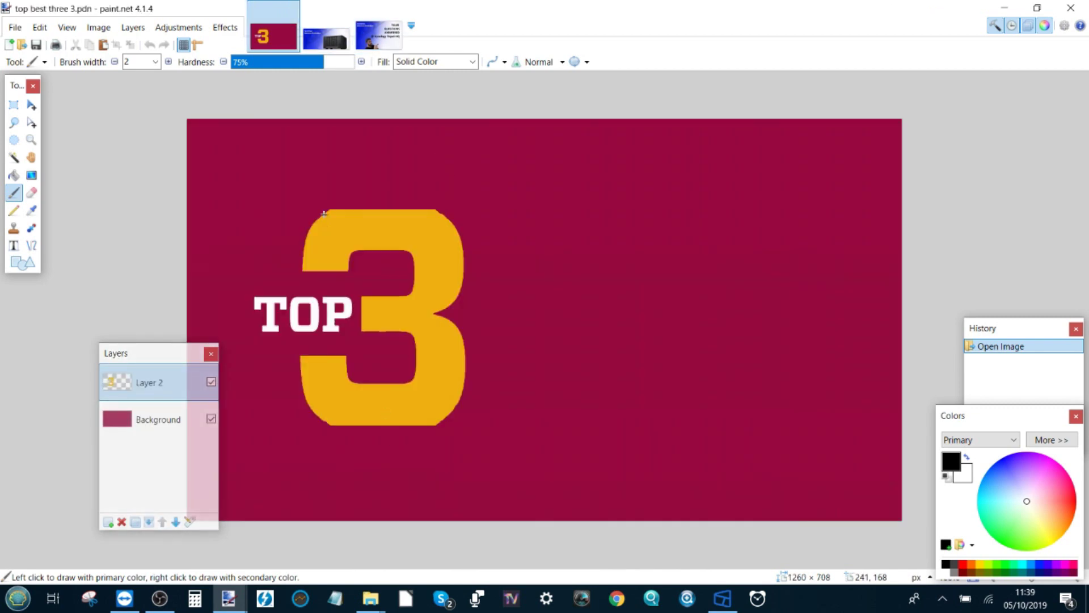
left_click(14, 104)
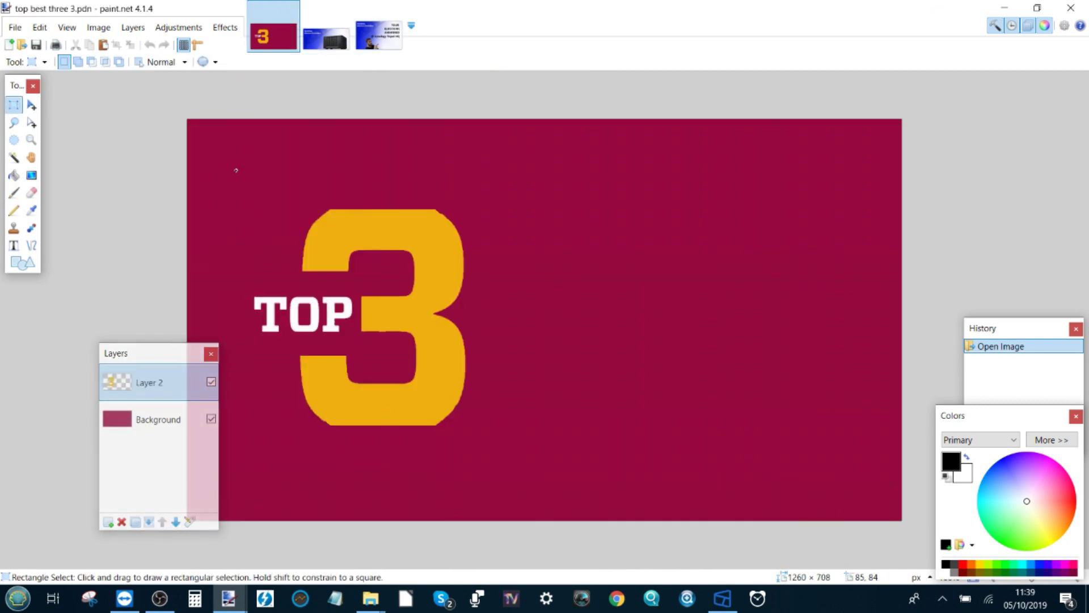
Duplicate the TOP 3 logo onto a new layer and move the copy to the right.
left_click_drag(236, 170, 499, 482)
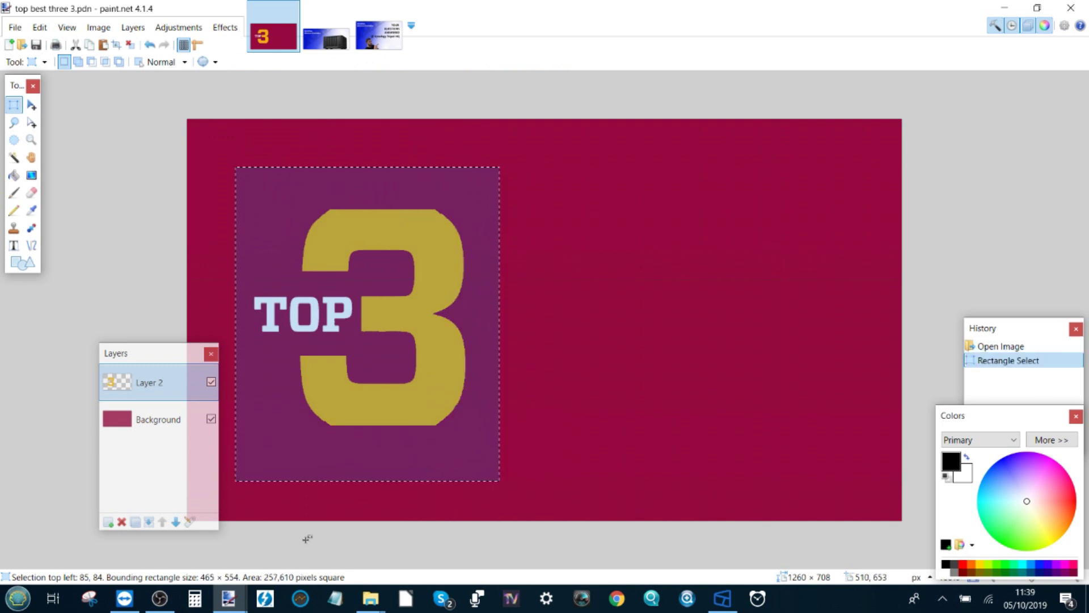
left_click(107, 522)
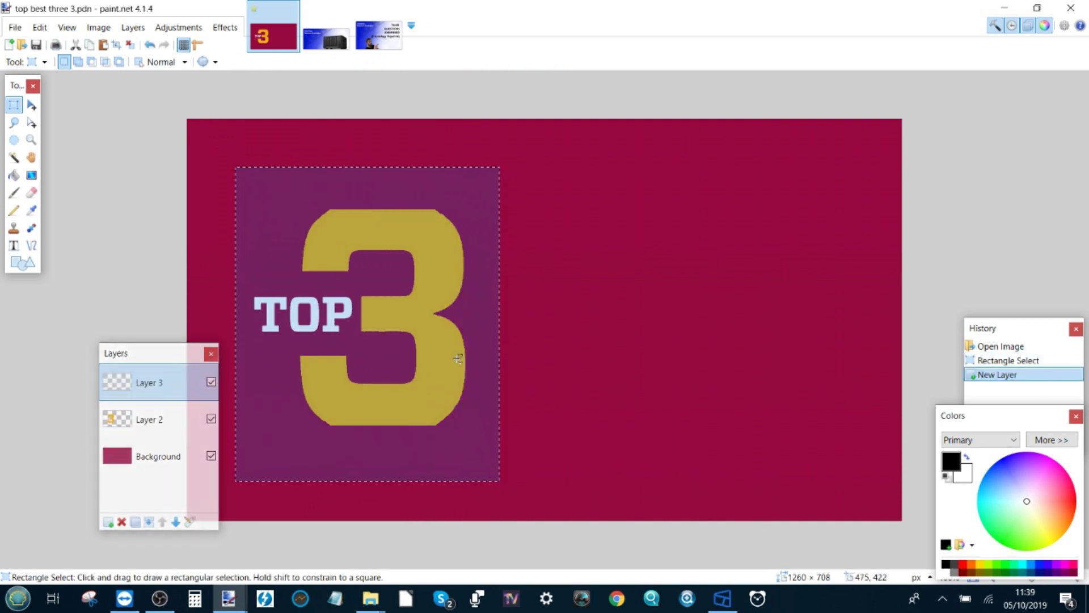
key("ctrl+v")
left_click_drag(561, 241, 718, 224)
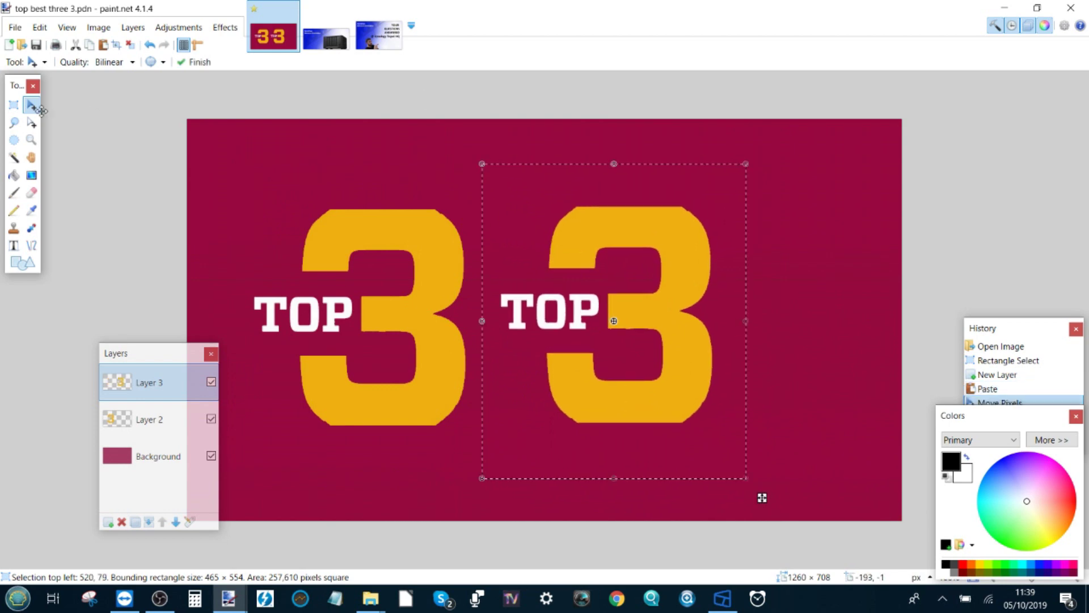
left_click(13, 105)
left_click_drag(328, 137, 705, 417)
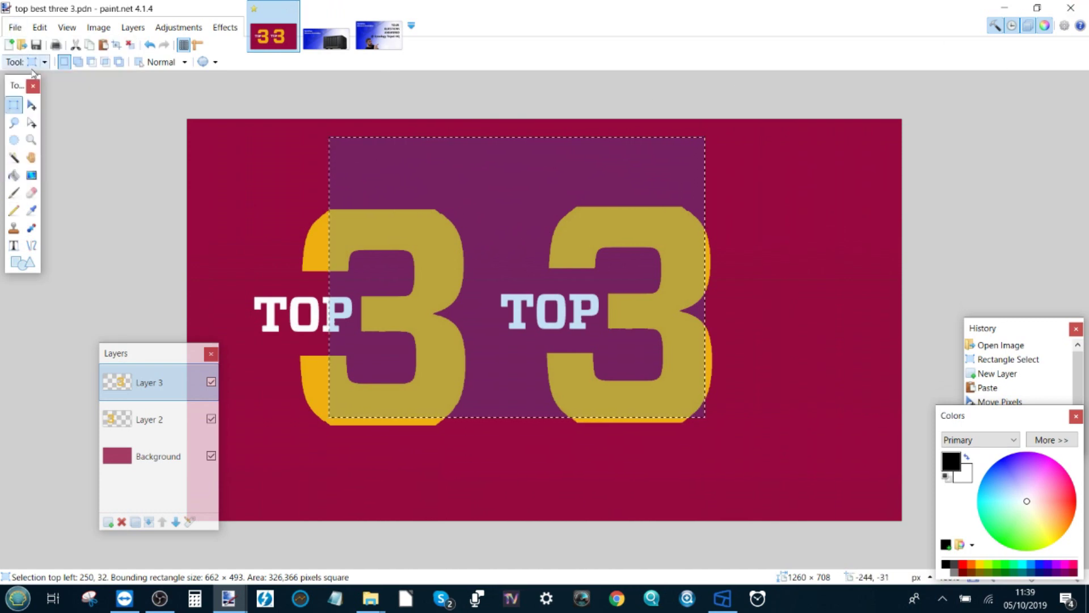
Cancel Save As, close the TOP 3 image with Don't Save, and put the search results away.
left_click(15, 27)
left_click(54, 163)
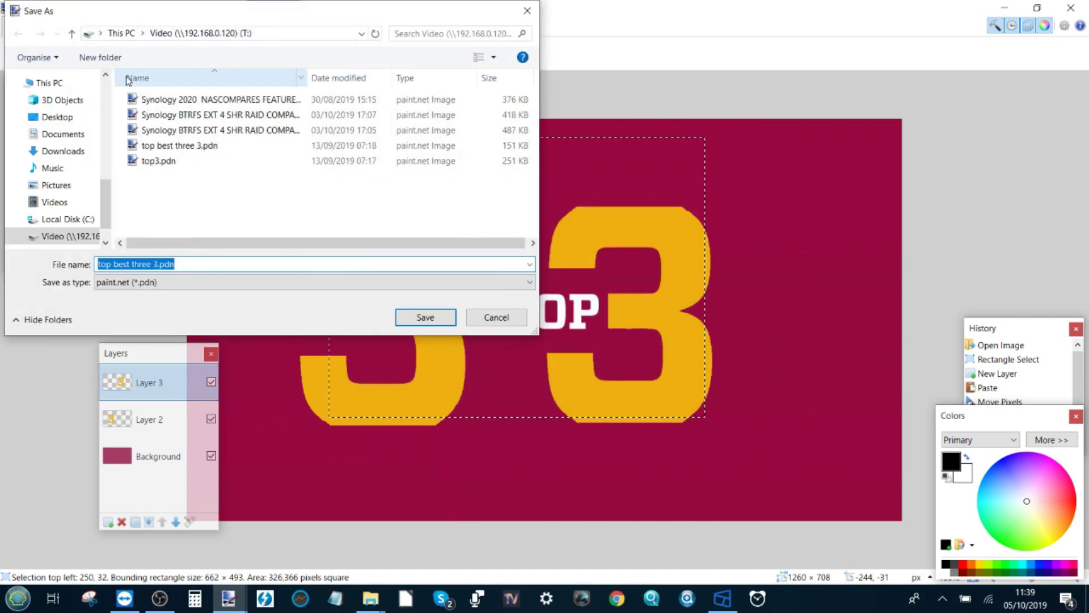
left_click(531, 17)
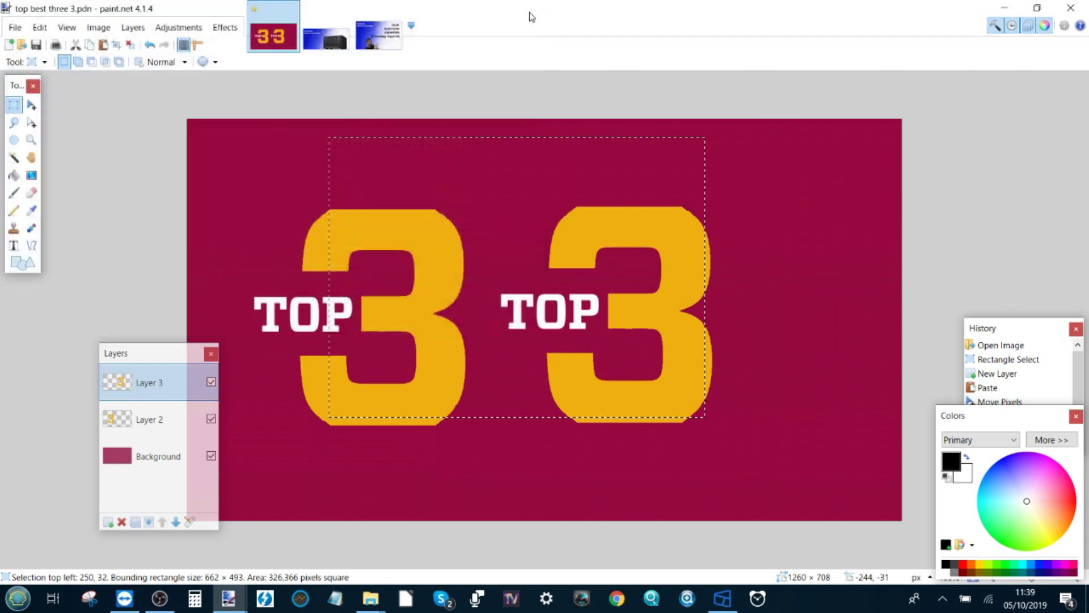
left_click(1071, 8)
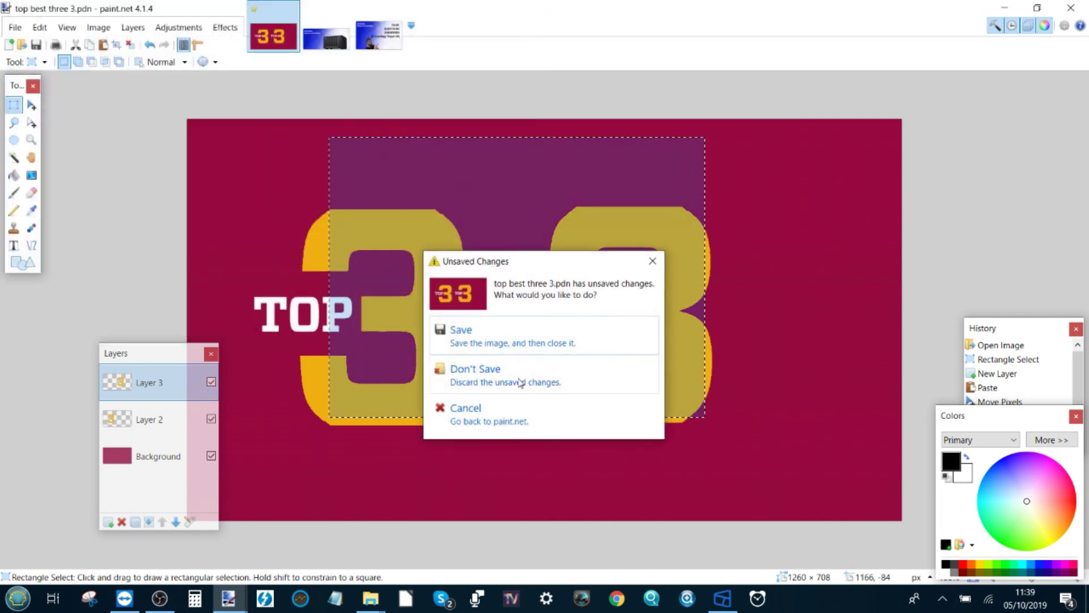
left_click(520, 383)
left_click(635, 57)
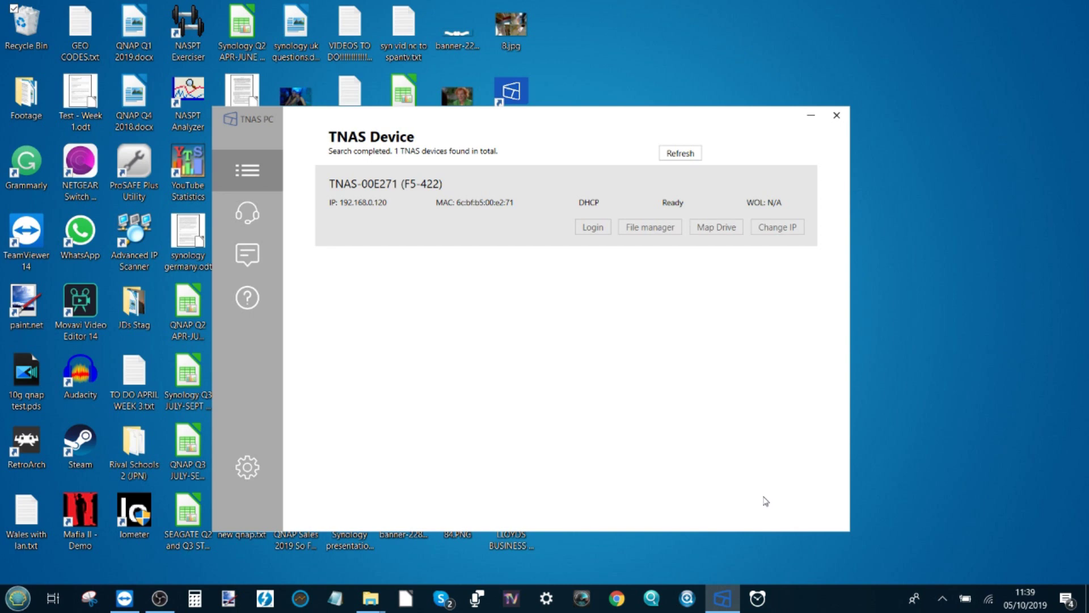
mouse_move(733, 602)
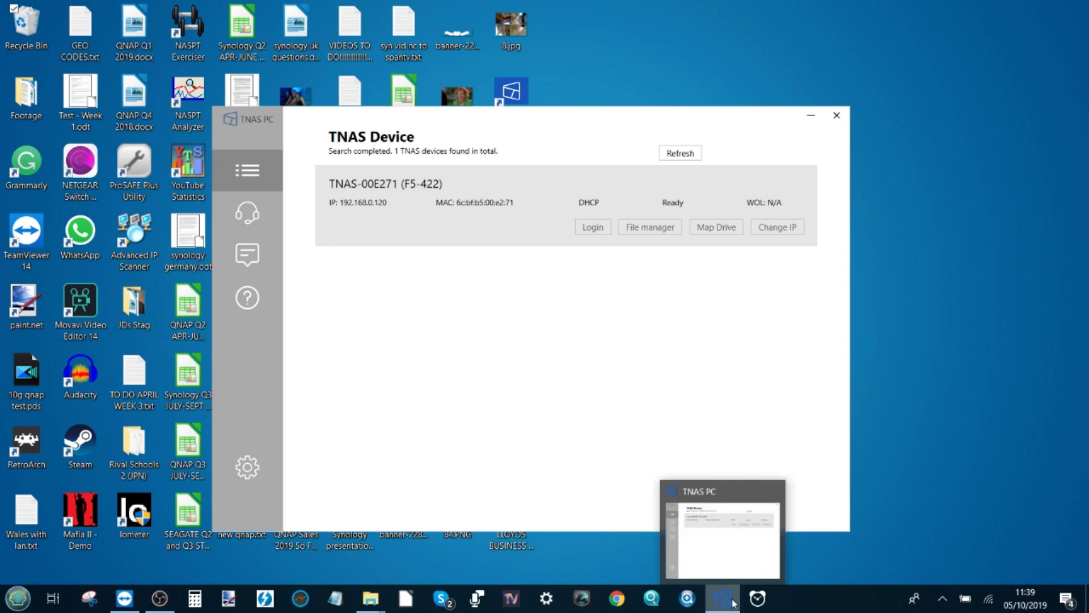